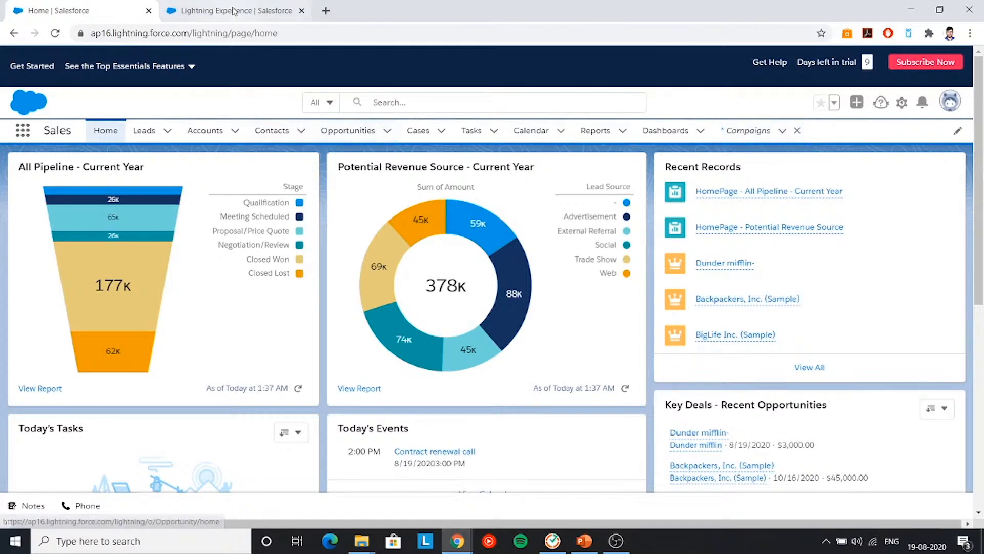
{"action": "left_click", "coordinate": [902, 103]}
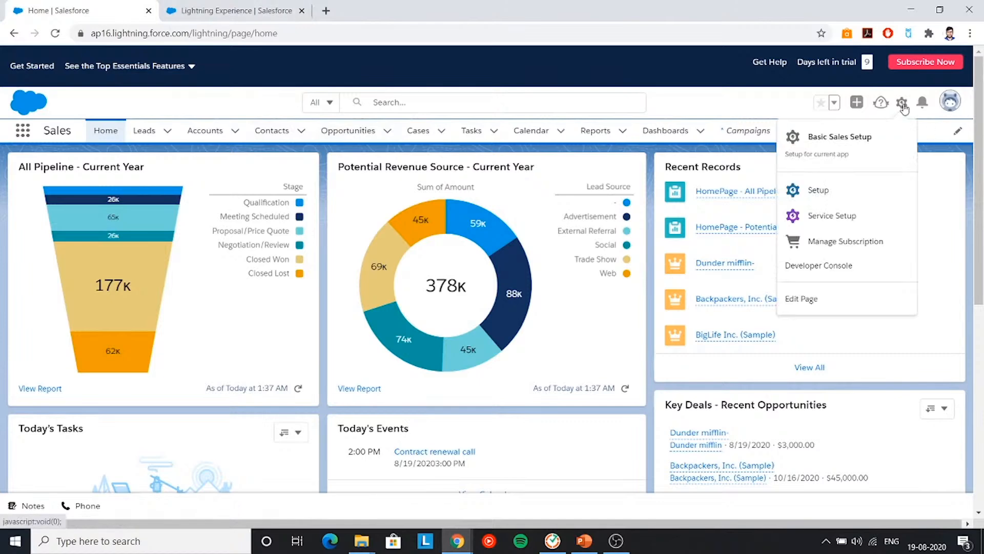
{"action": "left_click", "coordinate": [232, 15]}
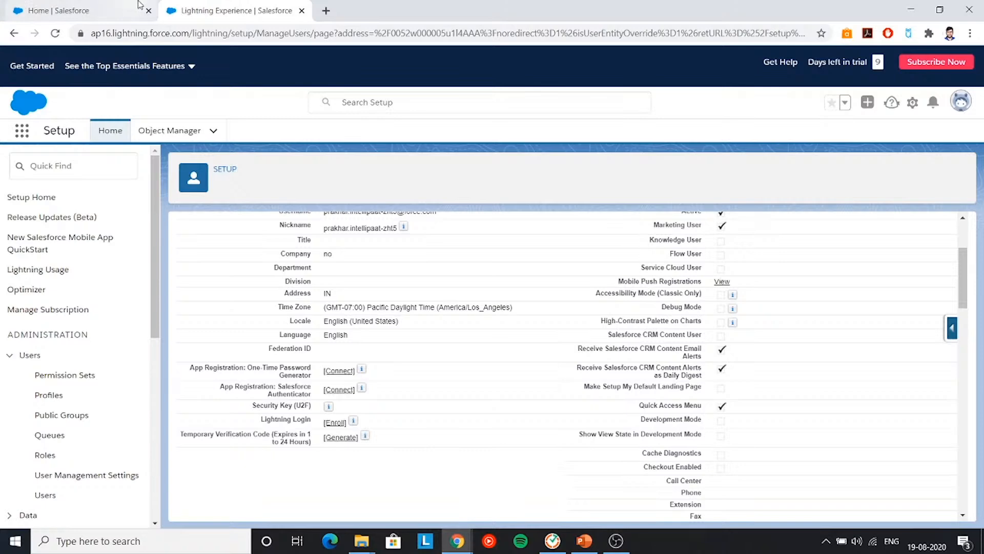
{"action": "left_click", "coordinate": [51, 10]}
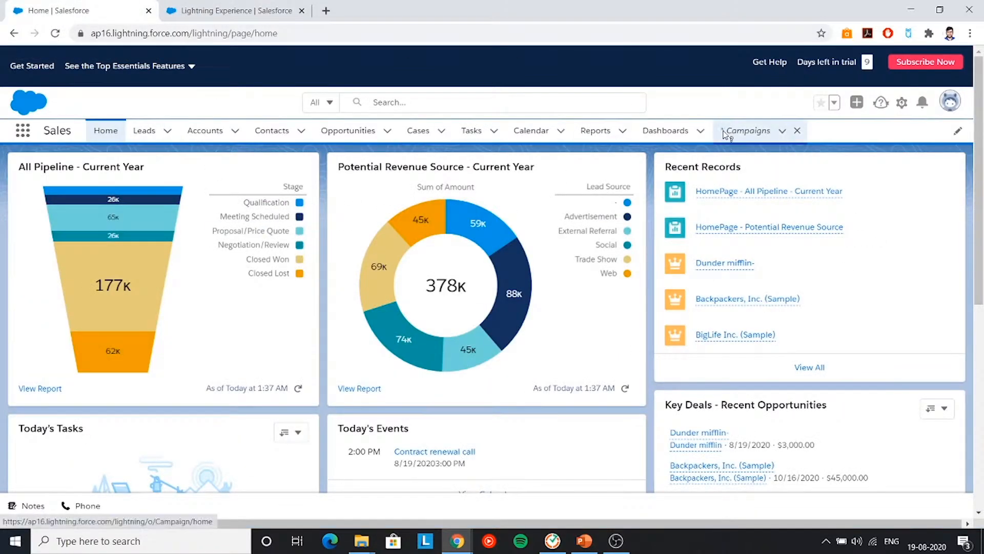
{"action": "left_click", "coordinate": [761, 135]}
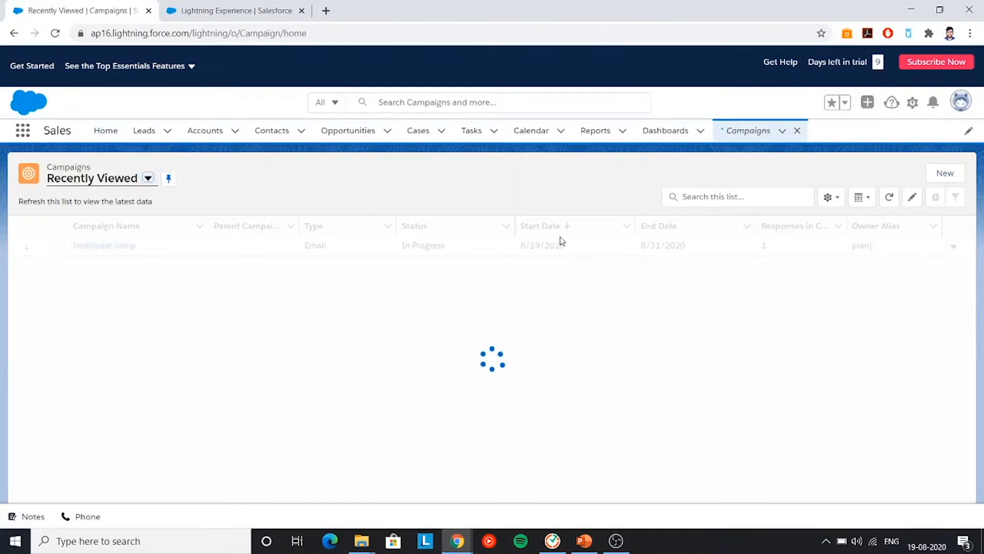
- Start a new campaign named 'Intellipaat's test campaign' with status In Progress
{"action": "left_click", "coordinate": [943, 174]}
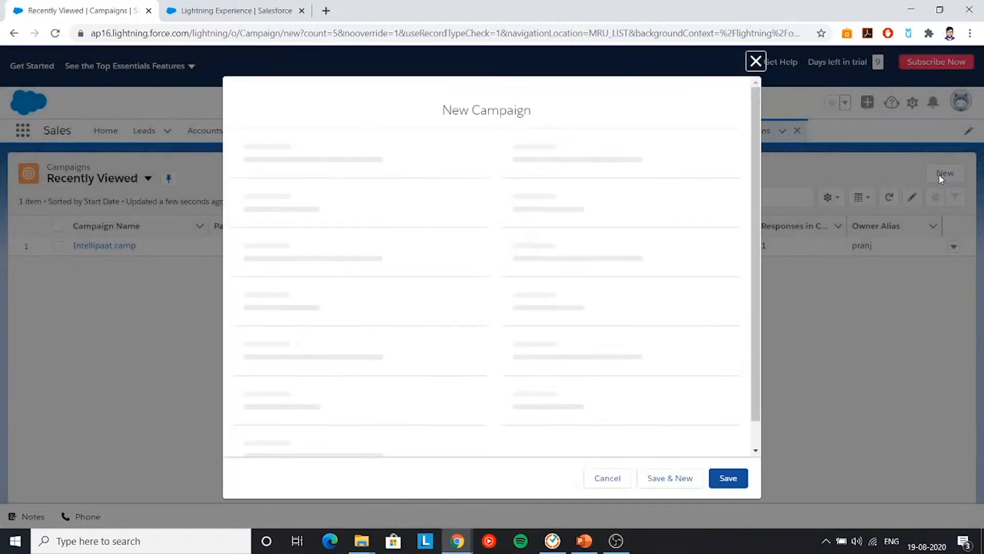
{"action": "left_click", "coordinate": [611, 183]}
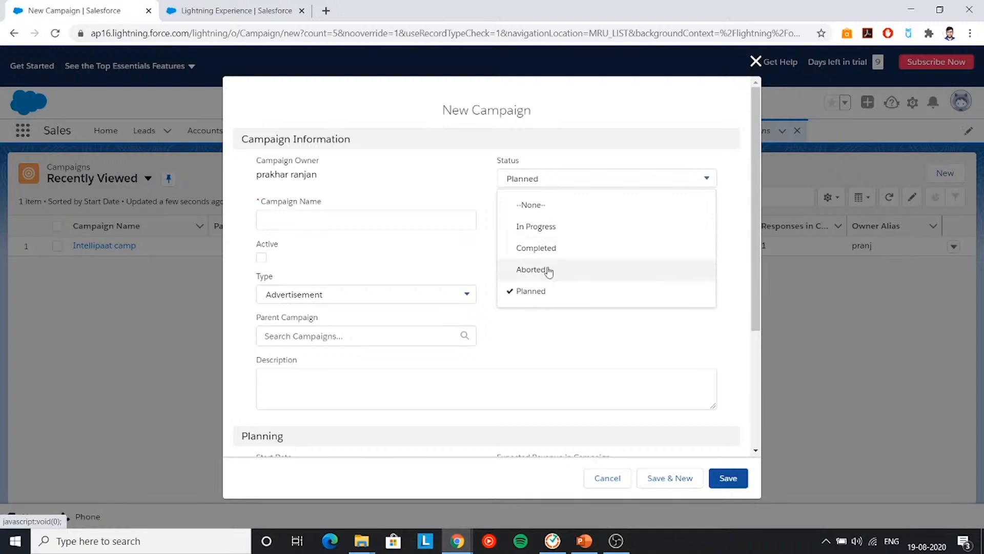
{"action": "left_click", "coordinate": [544, 234]}
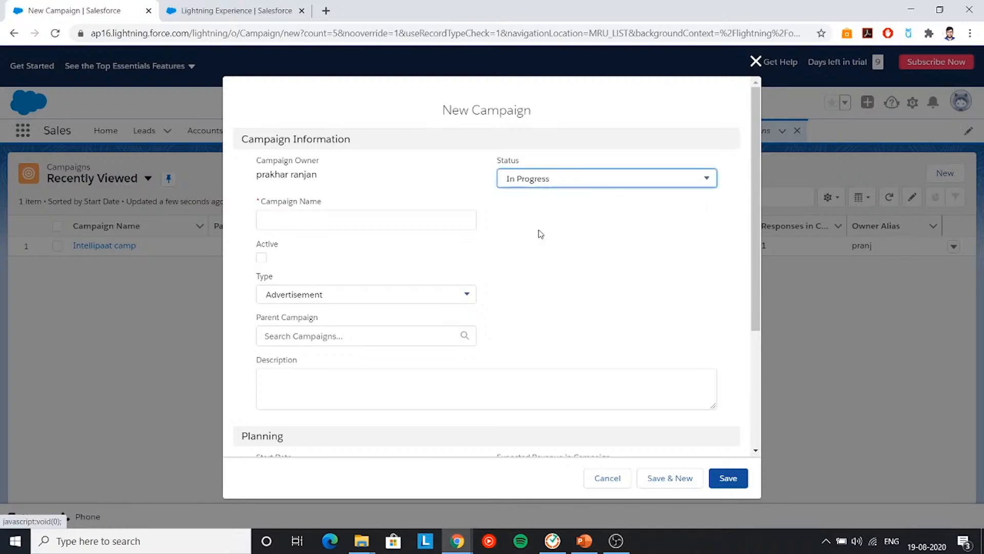
{"action": "left_click", "coordinate": [393, 215]}
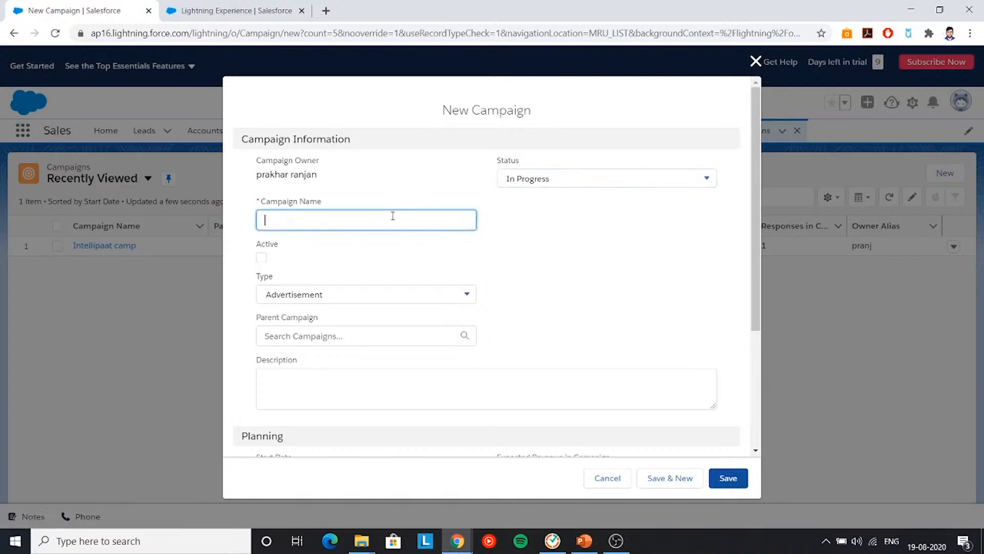
{"action": "type", "text": "Intellipaat's test campai"}
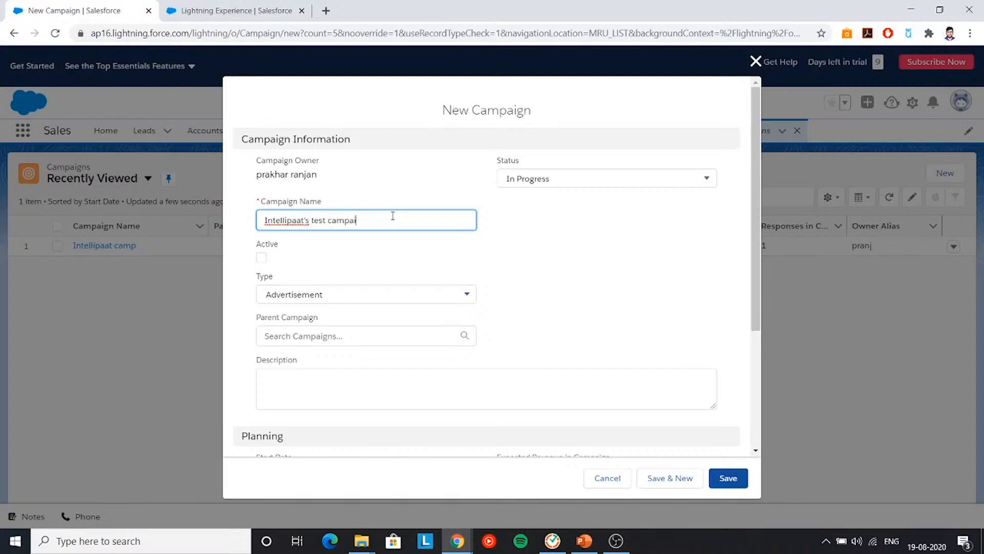
{"action": "type", "text": "gn"}
- Mark the campaign Active and set its type to Email
{"action": "left_click", "coordinate": [262, 258]}
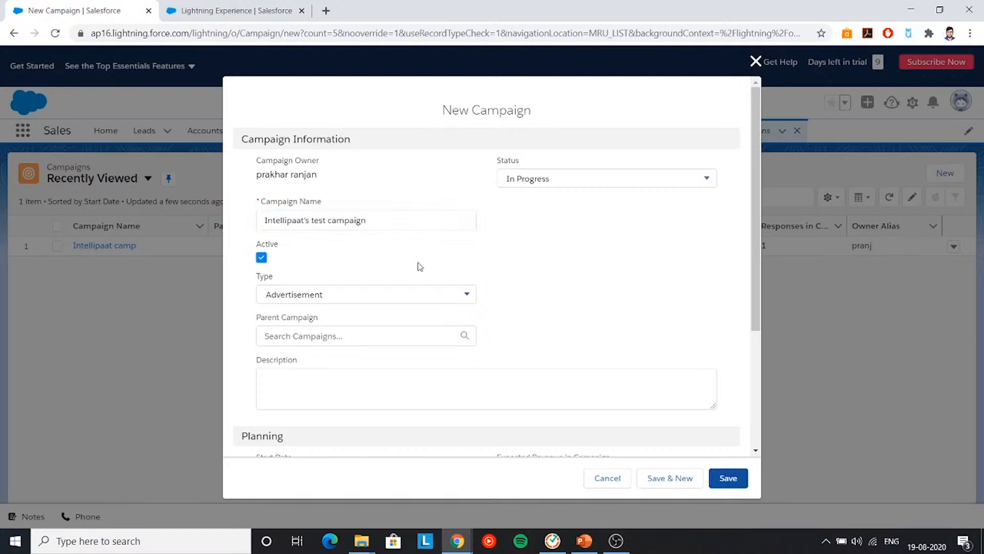
{"action": "left_click", "coordinate": [470, 293]}
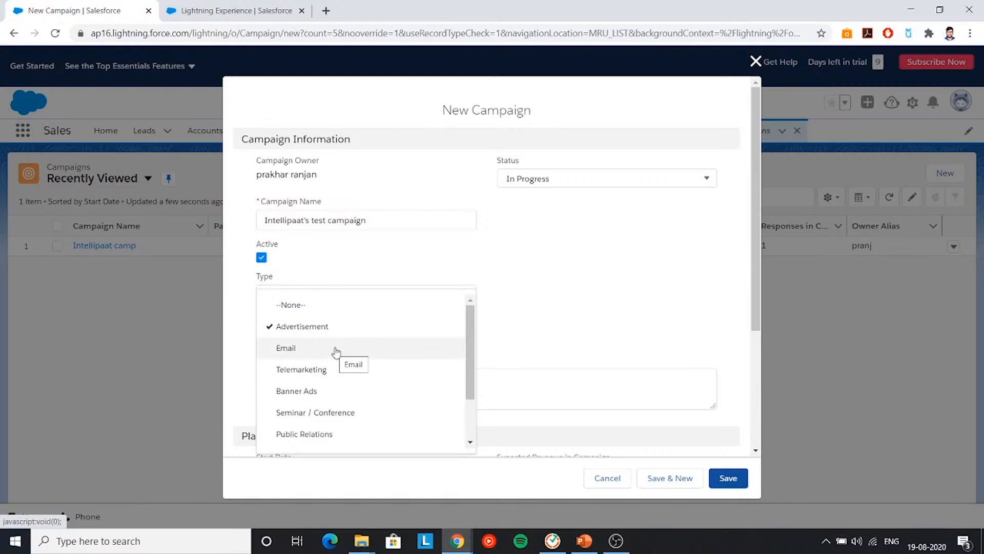
{"action": "scroll", "coordinate": [337, 351], "scroll_direction": "down", "scroll_amount": 2}
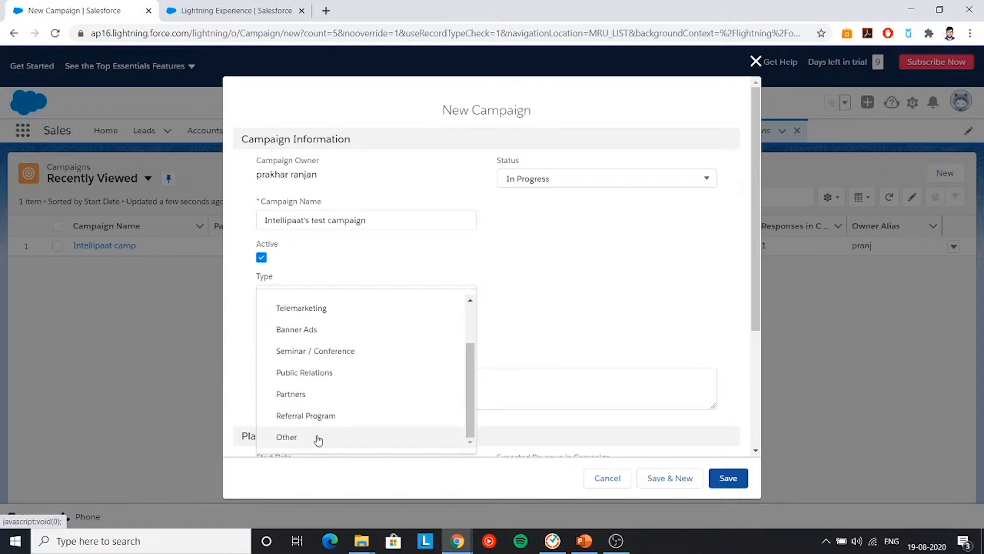
{"action": "scroll", "coordinate": [320, 410], "scroll_direction": "up", "scroll_amount": 2}
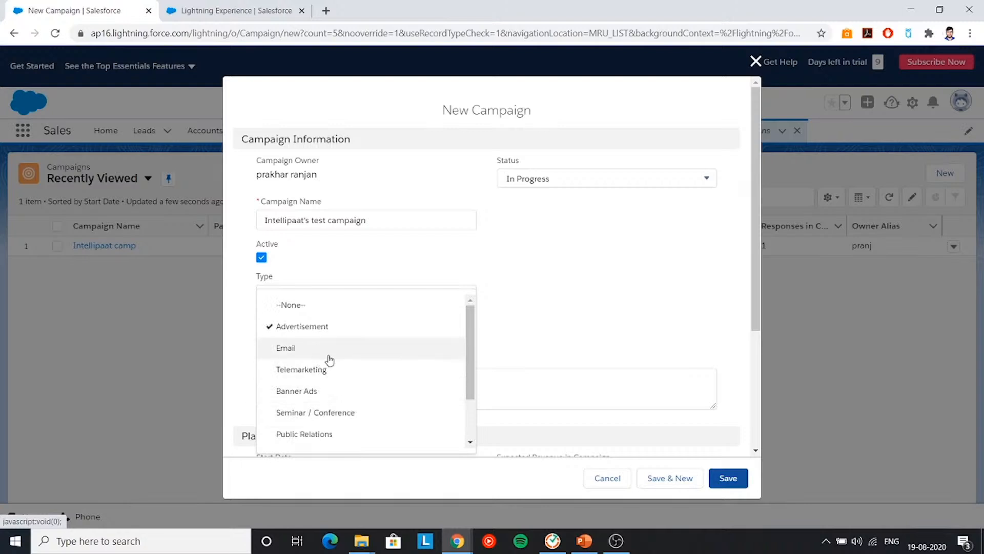
{"action": "left_click", "coordinate": [297, 350]}
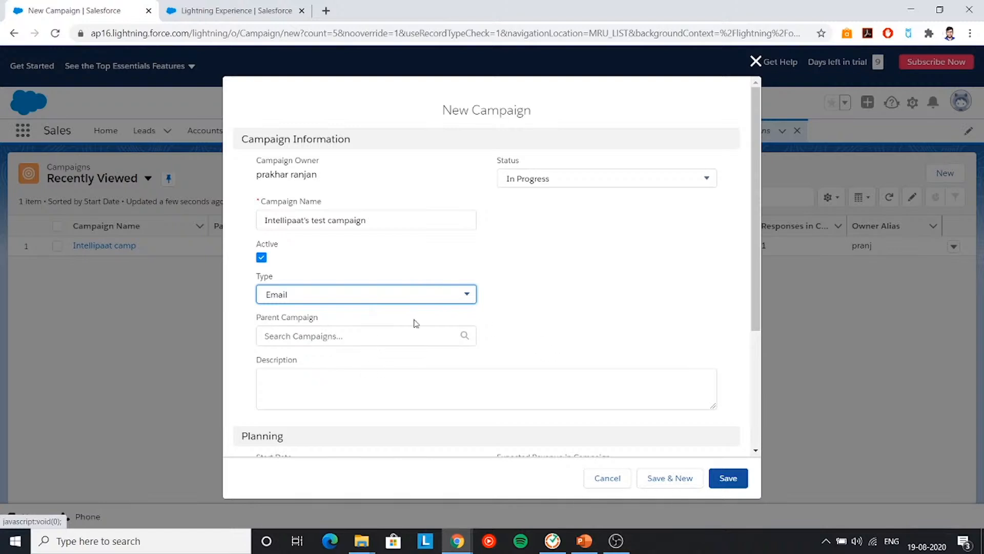
- Add description 'test intellipaat email campain' and run dates 8/19/2020 to 8/31/2020
{"action": "scroll", "coordinate": [518, 334], "scroll_direction": "down", "scroll_amount": 1}
{"action": "left_click", "coordinate": [441, 325]}
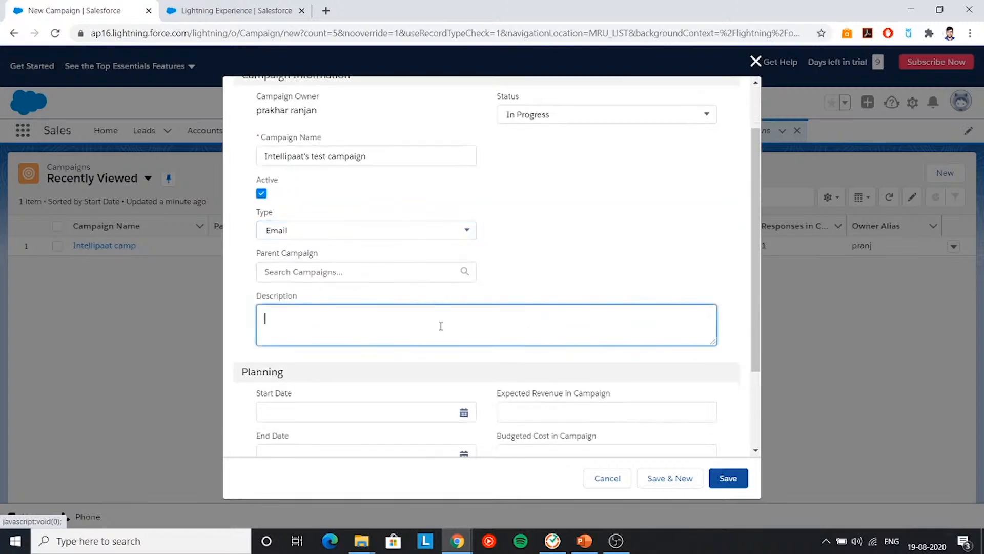
{"action": "type", "text": "test"}
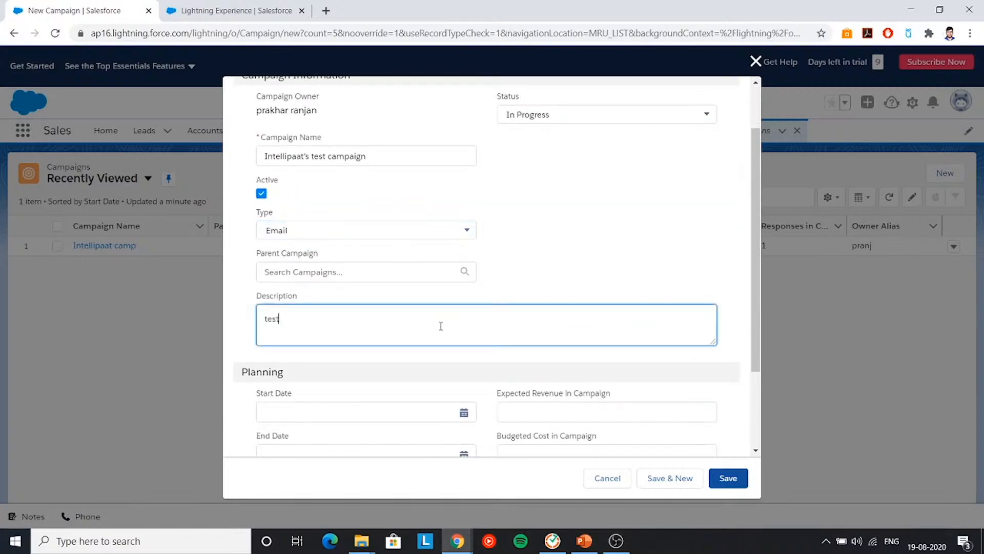
{"action": "type", "text": " intellipaat email campain"}
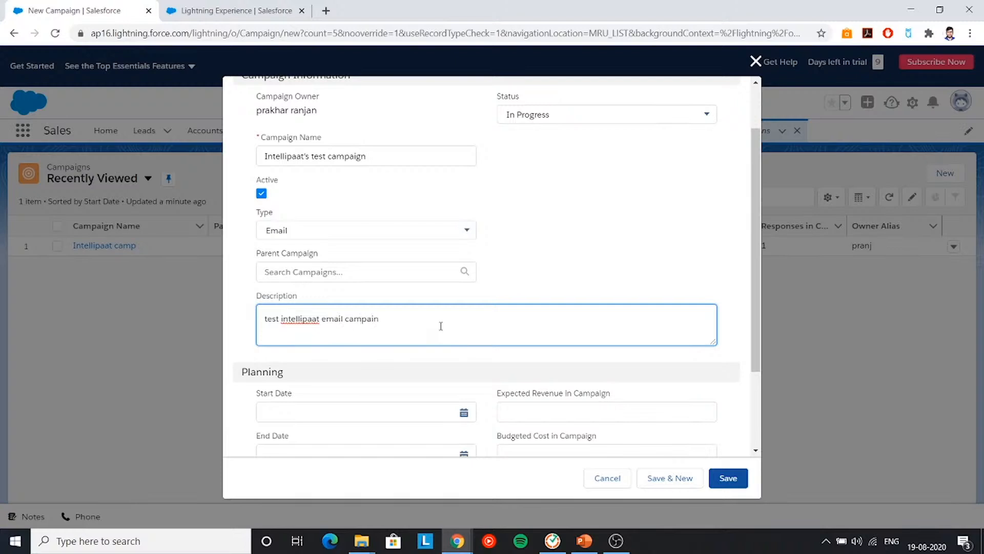
{"action": "scroll", "coordinate": [441, 326], "scroll_direction": "down", "scroll_amount": 3}
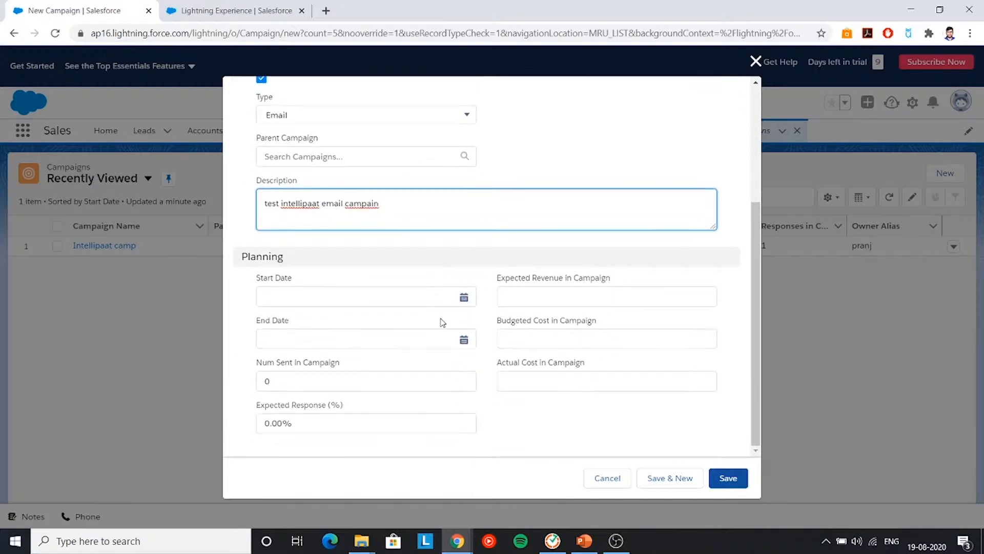
{"action": "left_click", "coordinate": [464, 297]}
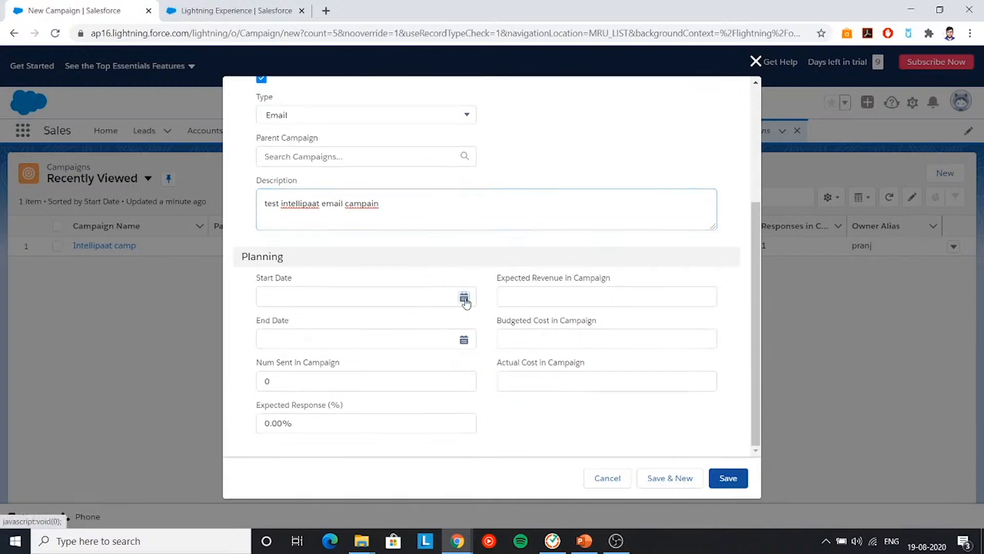
{"action": "left_click", "coordinate": [359, 365]}
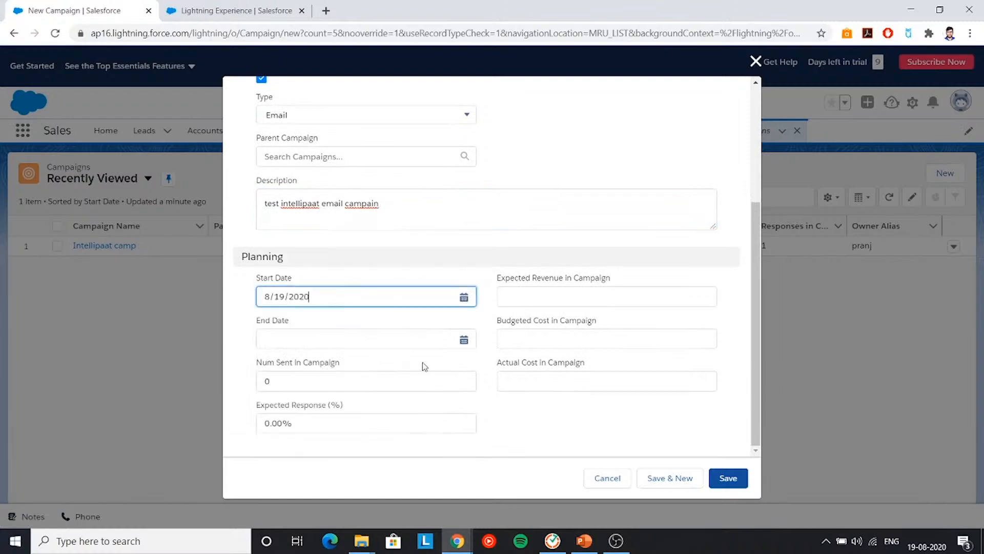
{"action": "left_click", "coordinate": [464, 340]}
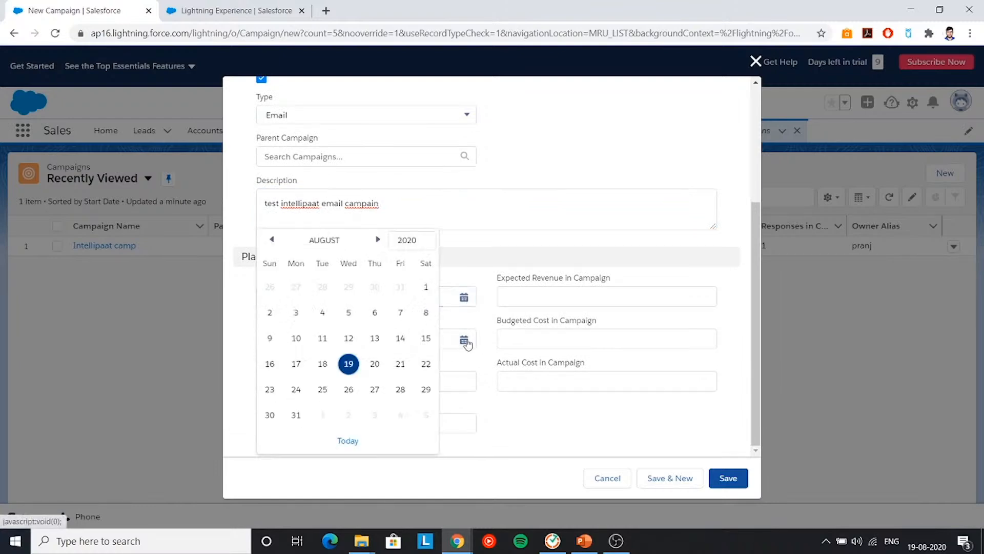
{"action": "left_click", "coordinate": [295, 413]}
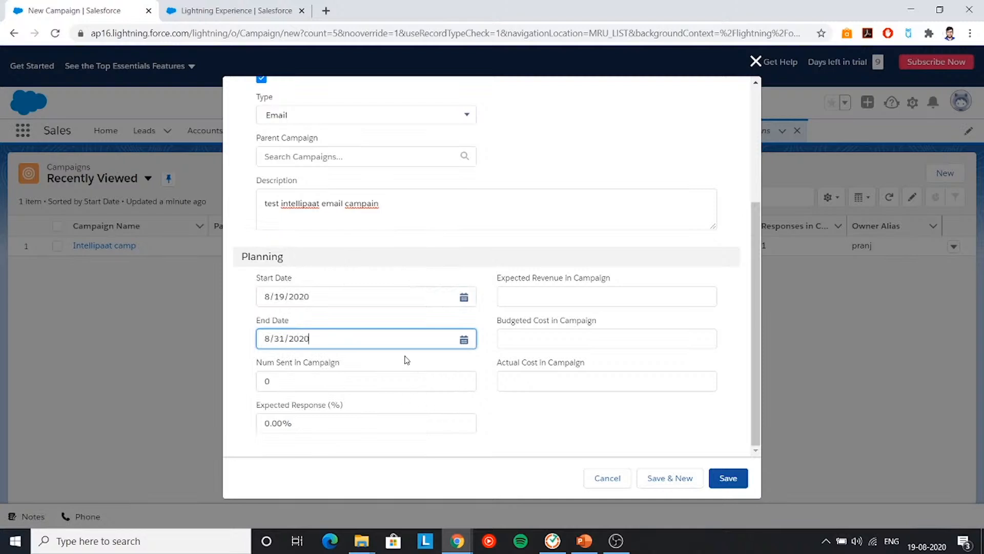
- Fill in expected revenue, budgeted cost 1000 and actual cost 500
{"action": "left_click", "coordinate": [564, 301]}
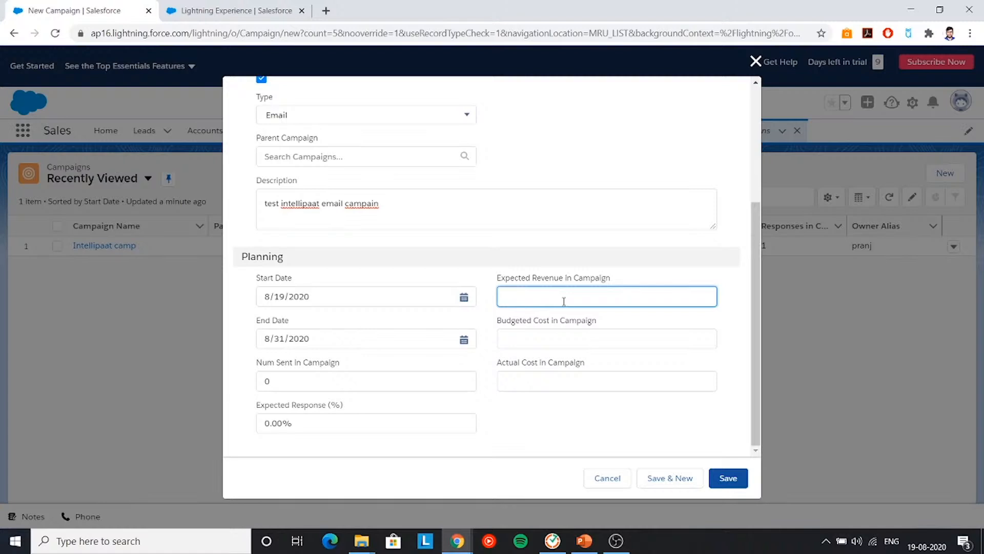
{"action": "type", "text": "000"}
{"action": "left_click", "coordinate": [552, 348]}
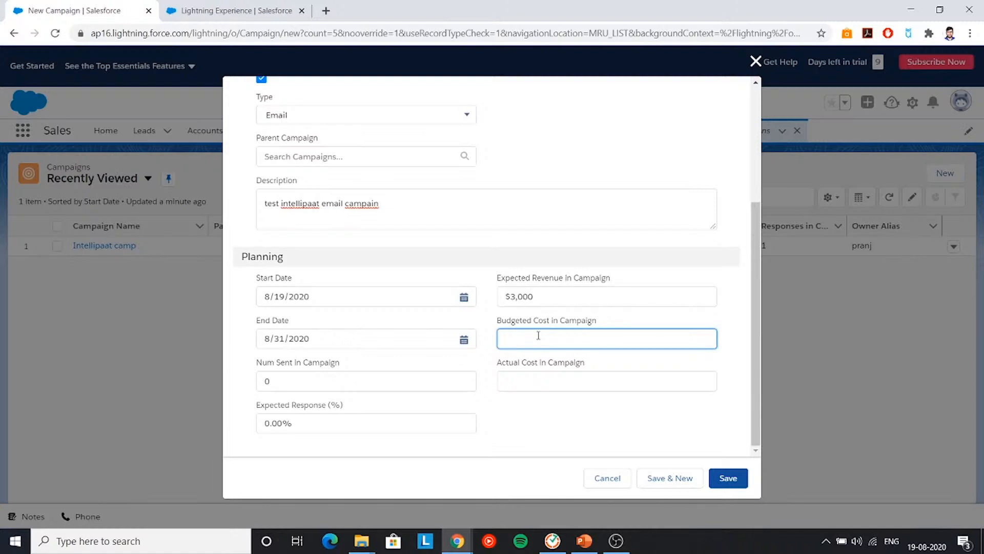
{"action": "type", "text": "1000"}
{"action": "left_click", "coordinate": [551, 382]}
{"action": "type", "text": "5"}
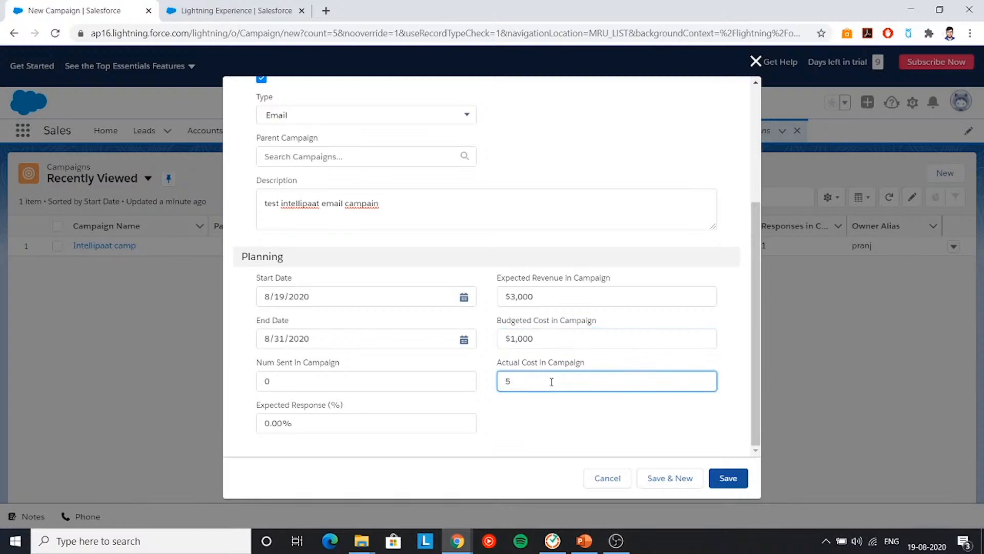
{"action": "type", "text": "00"}
{"action": "left_click", "coordinate": [536, 416]}
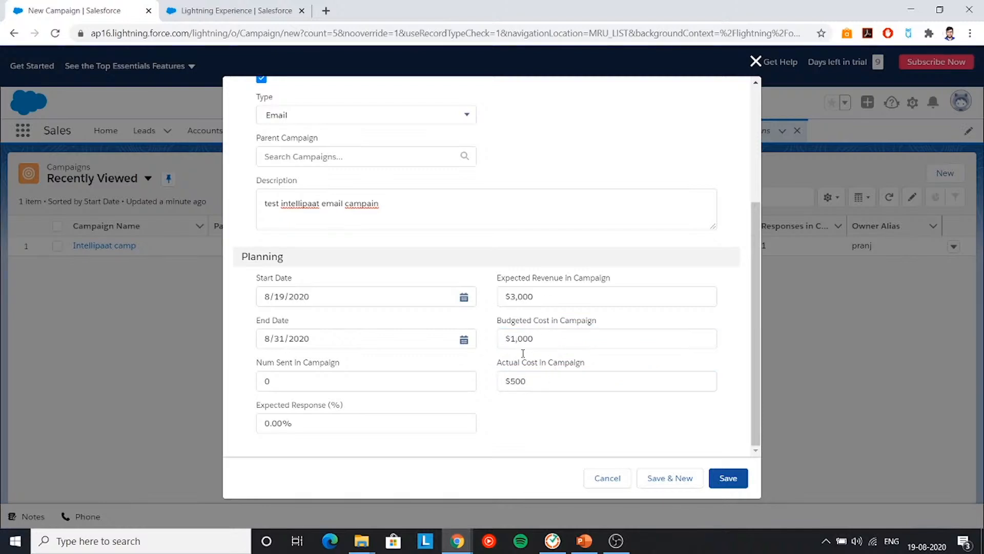
- Set Num Sent to 20 and Expected Response to 50%, then save the campaign
{"action": "left_click", "coordinate": [265, 383]}
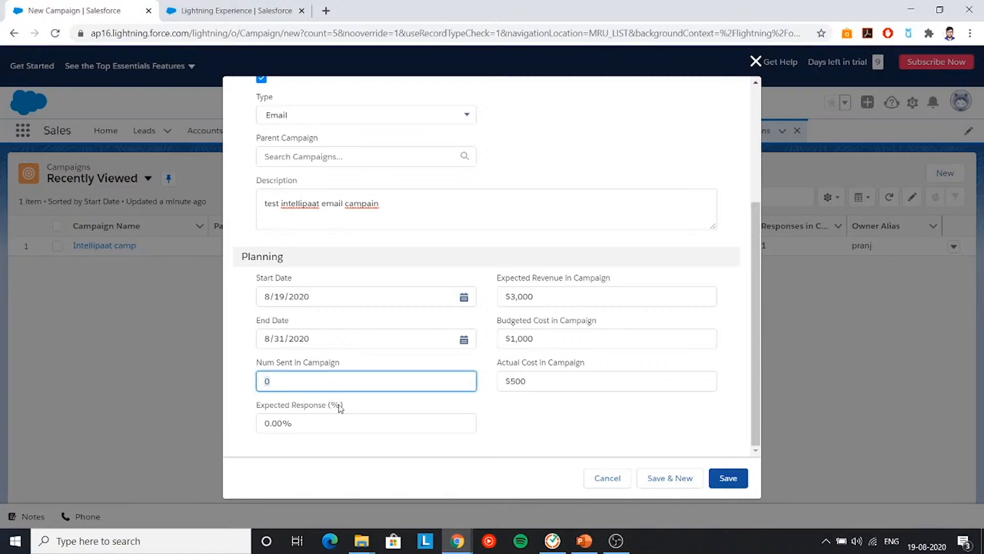
{"action": "key", "text": "BackSpace"}
{"action": "type", "text": "20"}
{"action": "left_click", "coordinate": [275, 421]}
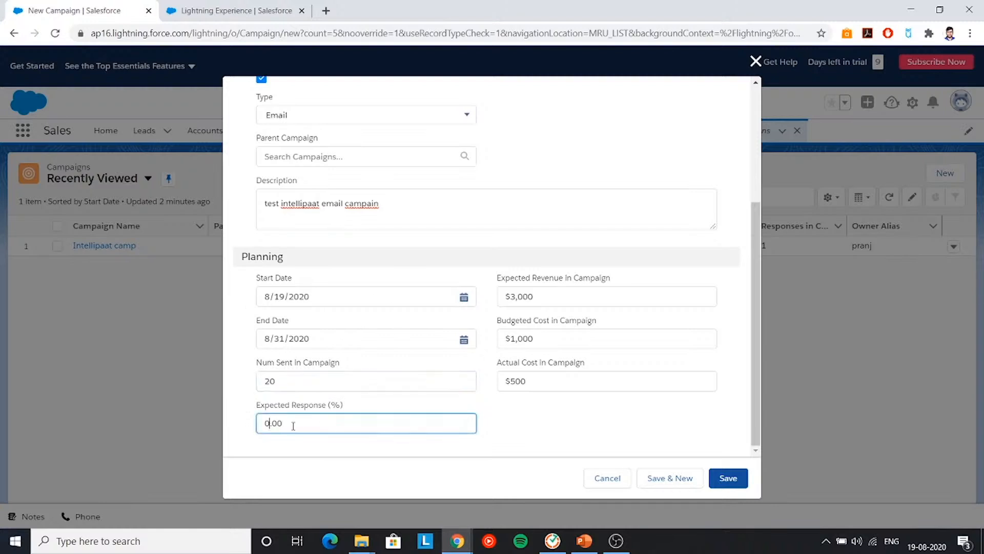
{"action": "key", "text": "BackSpace"}
{"action": "key", "text": "BackSpace"}
{"action": "type", "text": "50"}
{"action": "left_click", "coordinate": [742, 478]}
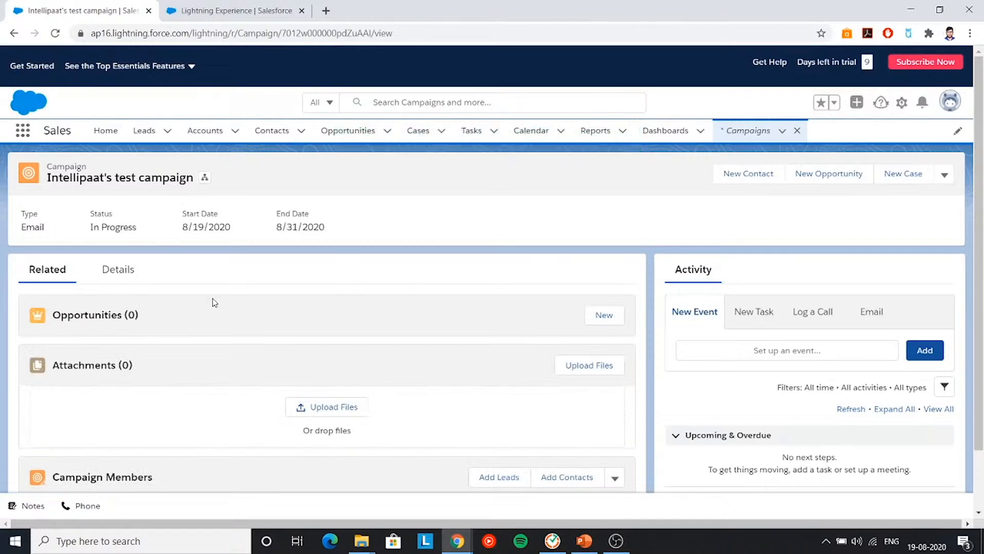
- Review the saved Intellipaat's test campaign record, then go to the Leads list
{"action": "scroll", "coordinate": [187, 295], "scroll_direction": "down", "scroll_amount": 1}
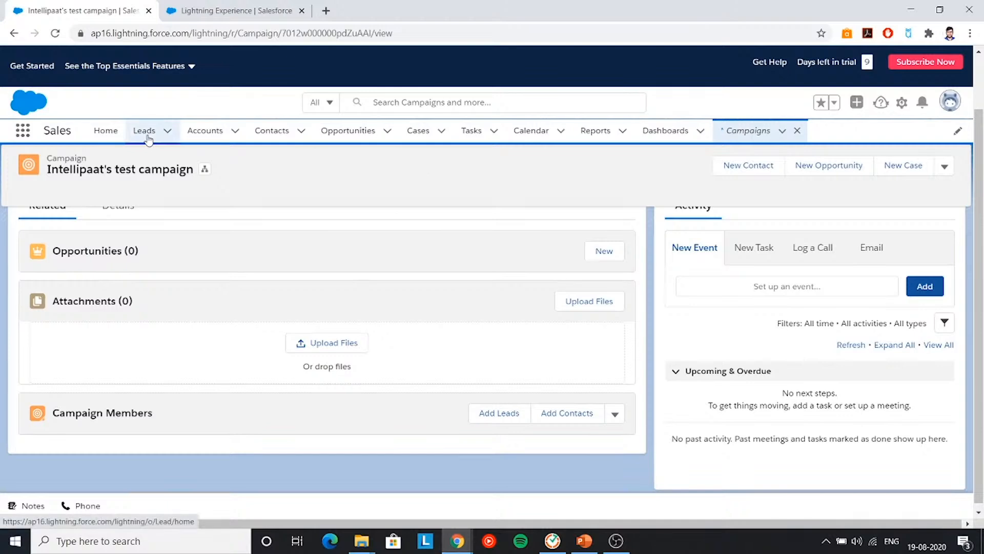
{"action": "scroll", "coordinate": [244, 279], "scroll_direction": "up", "scroll_amount": 2}
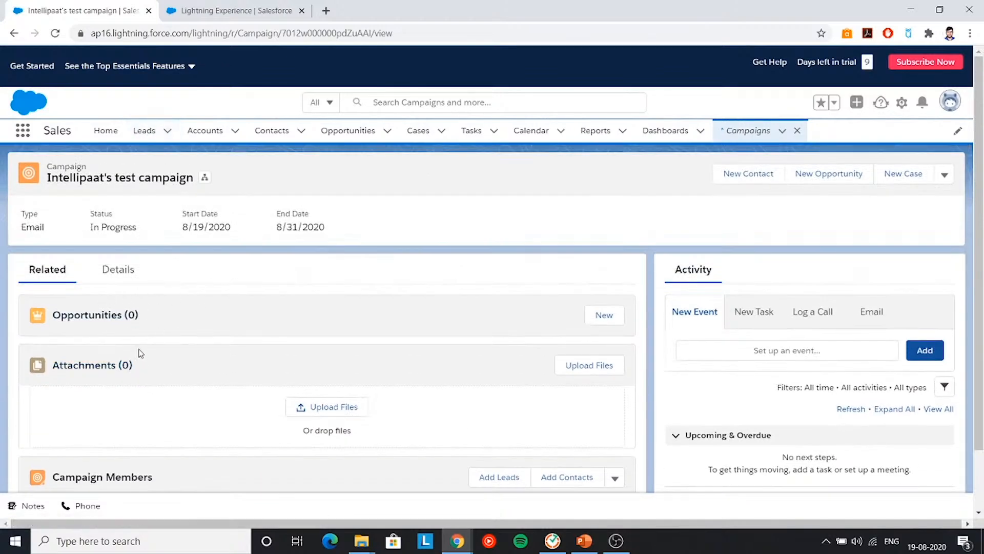
{"action": "scroll", "coordinate": [152, 385], "scroll_direction": "down", "scroll_amount": 2}
{"action": "scroll", "coordinate": [163, 359], "scroll_direction": "up", "scroll_amount": 2}
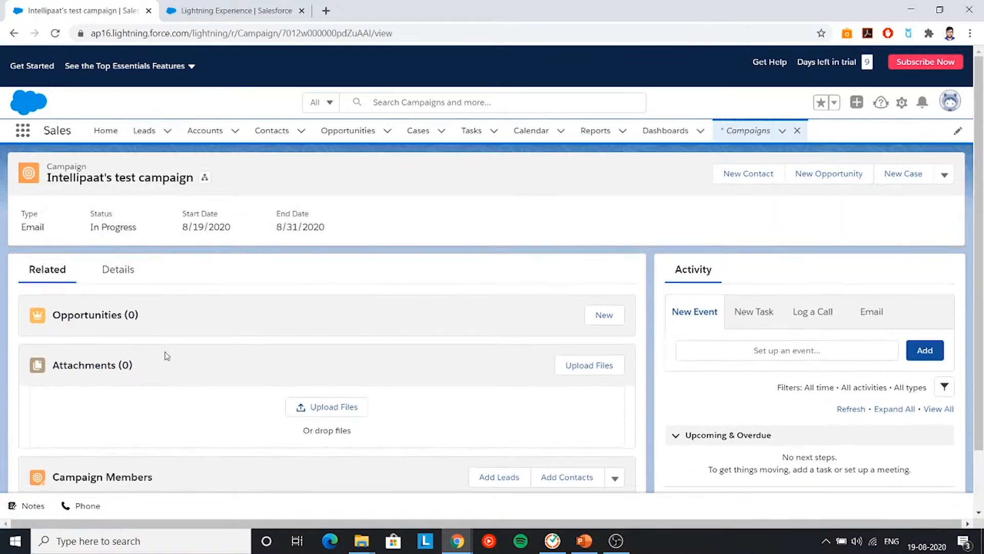
{"action": "left_click", "coordinate": [145, 131]}
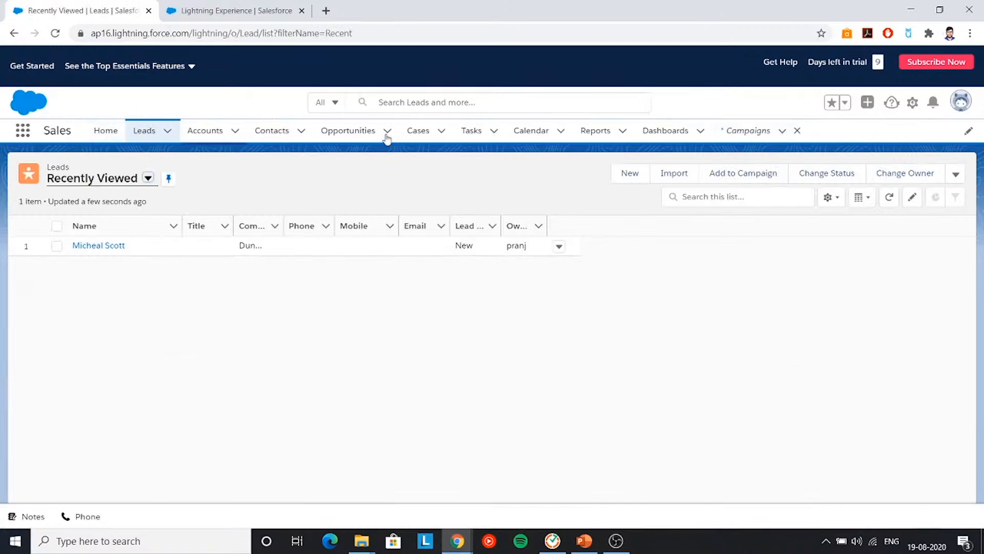
- Start a new lead with status New and salutation Ms
{"action": "left_click", "coordinate": [629, 174]}
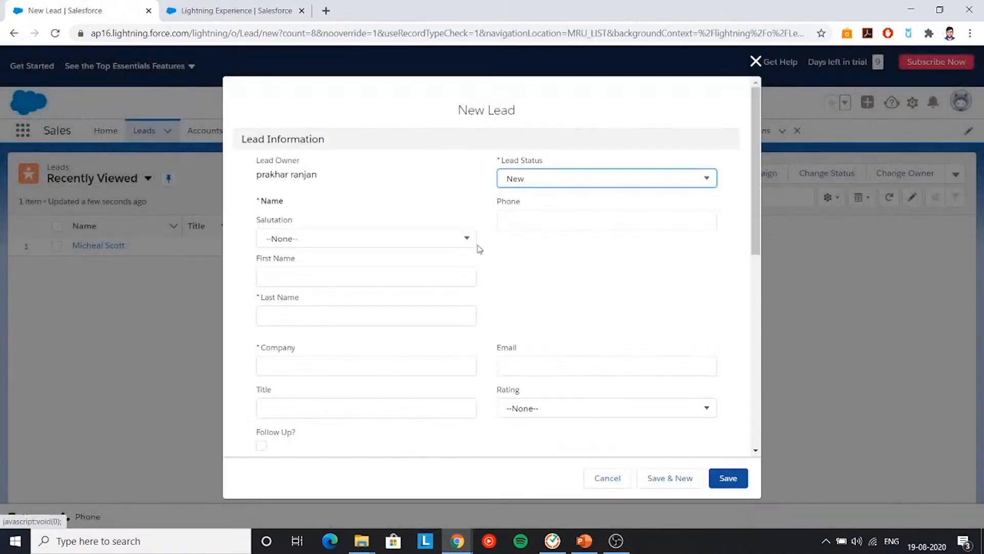
{"action": "left_click", "coordinate": [604, 178]}
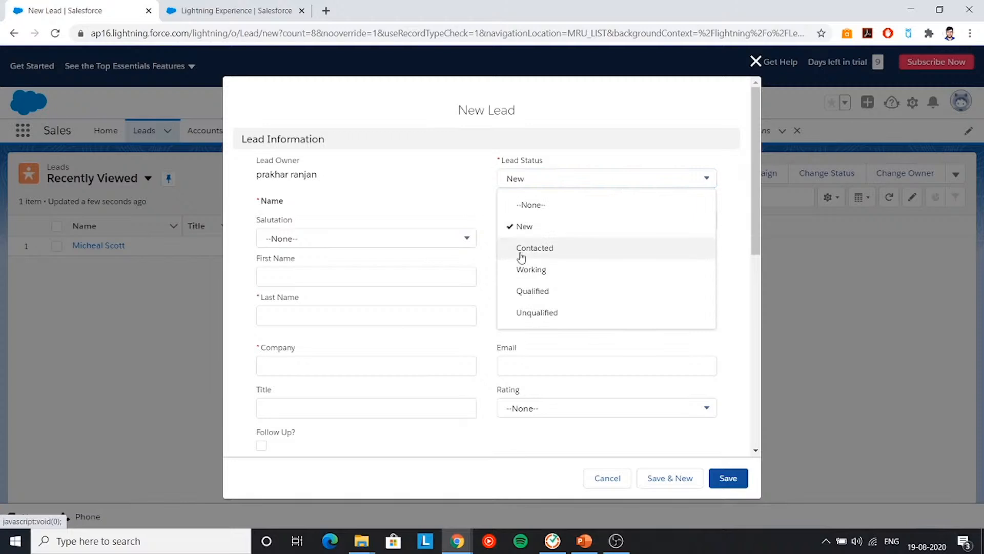
{"action": "left_click", "coordinate": [516, 228]}
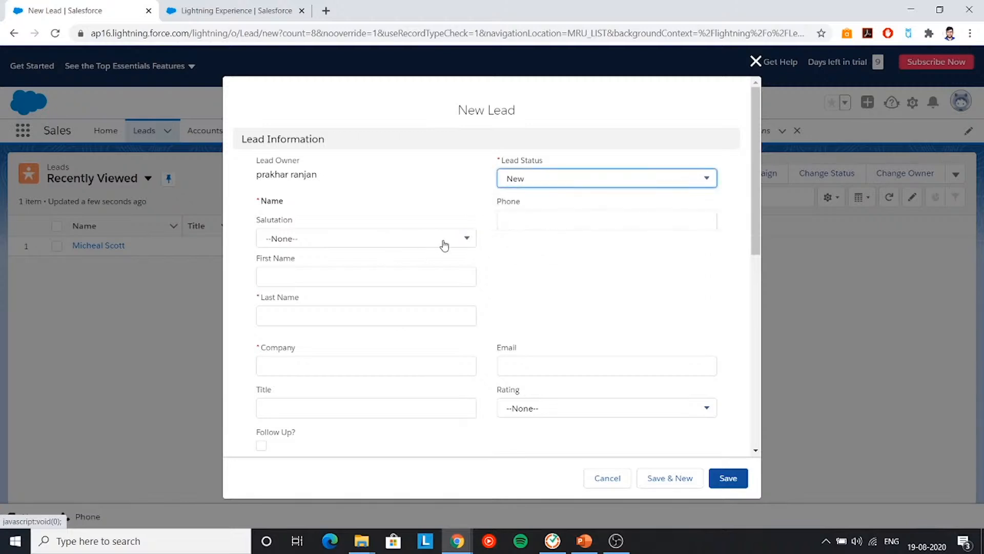
{"action": "left_click", "coordinate": [457, 238]}
{"action": "left_click", "coordinate": [325, 308]}
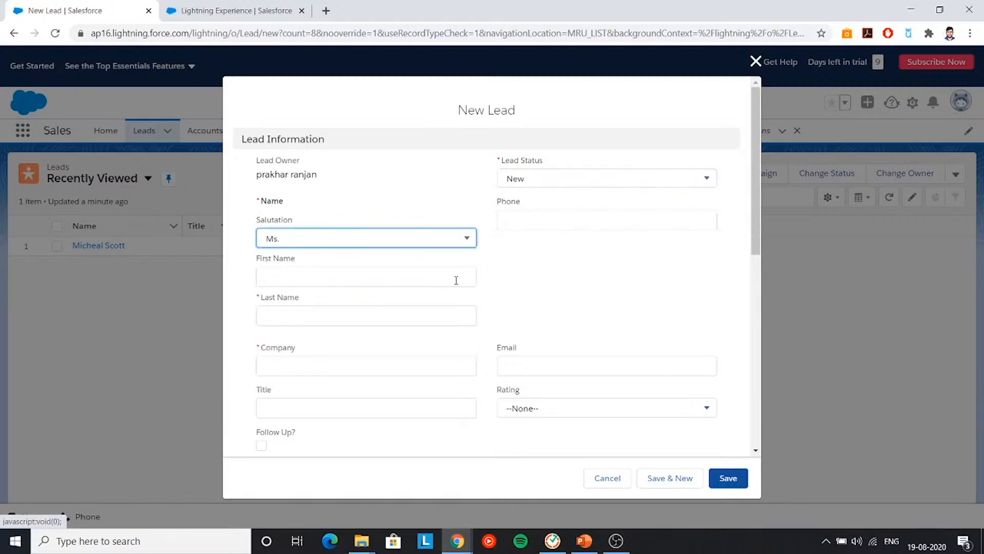
- Enter the lead's first and last name, company Paper company, and e-mail address
{"action": "left_click", "coordinate": [372, 279]}
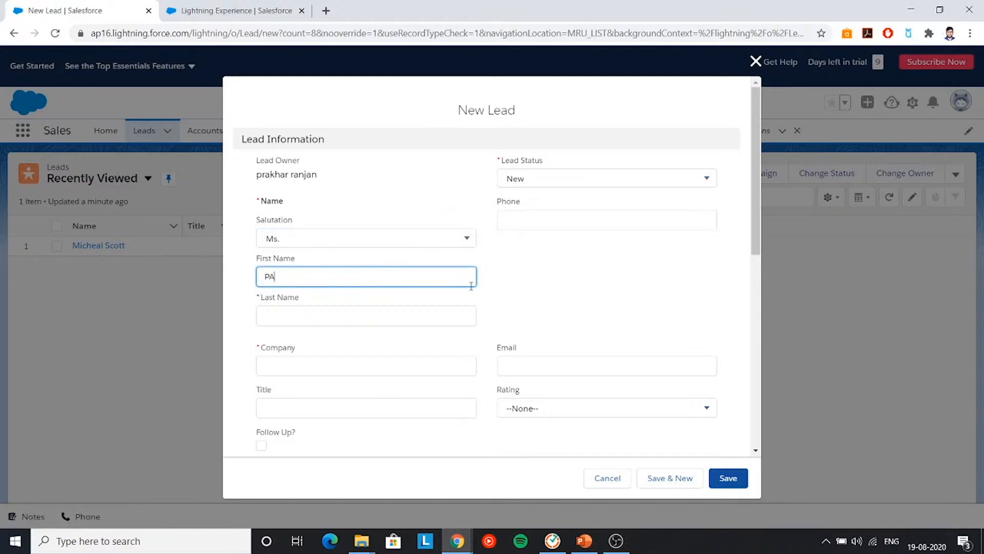
{"action": "left_click", "coordinate": [400, 319]}
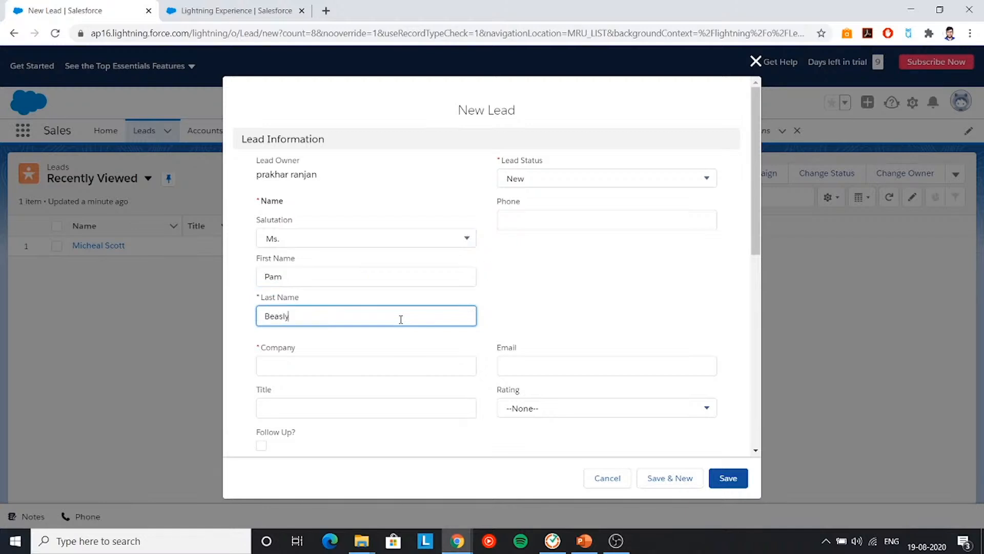
{"action": "left_click", "coordinate": [366, 370]}
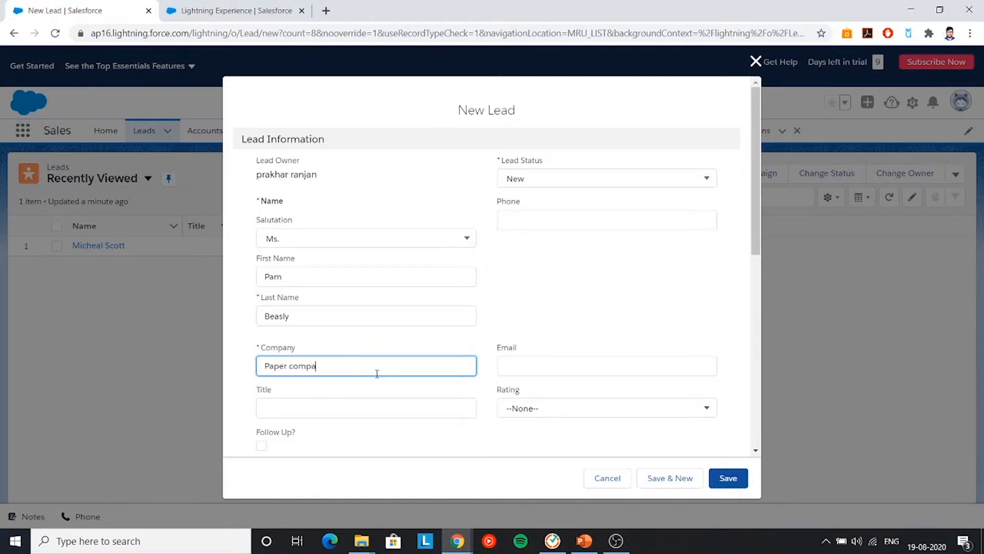
{"action": "left_click", "coordinate": [545, 369]}
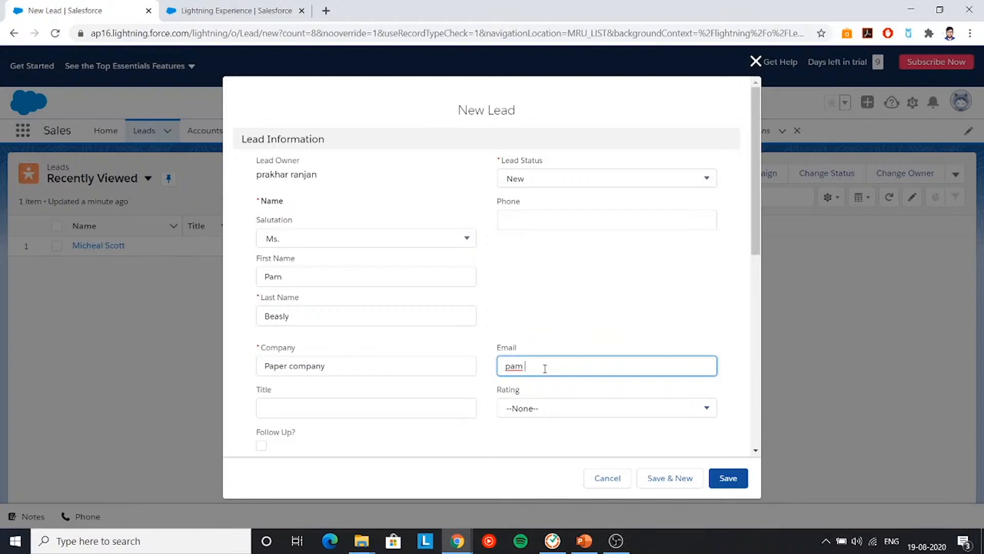
- Leave Rating unset and set Lead Source to Other
{"action": "scroll", "coordinate": [575, 355], "scroll_direction": "down", "scroll_amount": 3}
{"action": "left_click", "coordinate": [532, 283]}
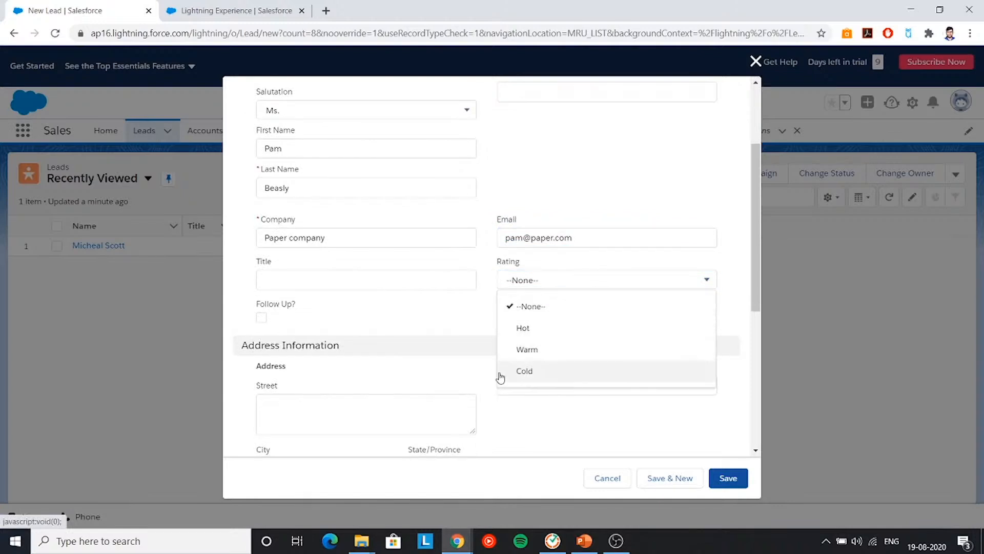
{"action": "left_click", "coordinate": [415, 304]}
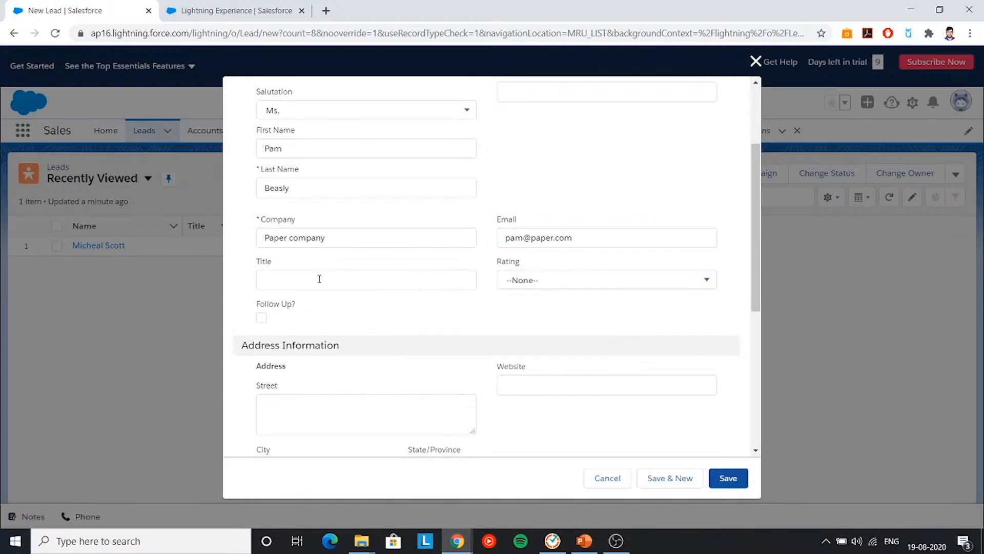
{"action": "scroll", "coordinate": [476, 331], "scroll_direction": "down", "scroll_amount": 1}
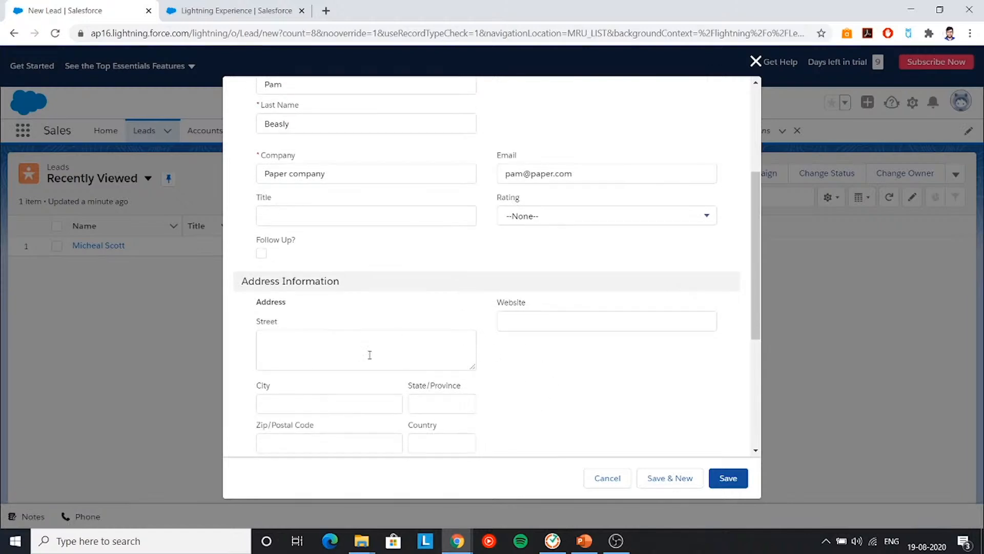
{"action": "scroll", "coordinate": [369, 354], "scroll_direction": "down", "scroll_amount": 4}
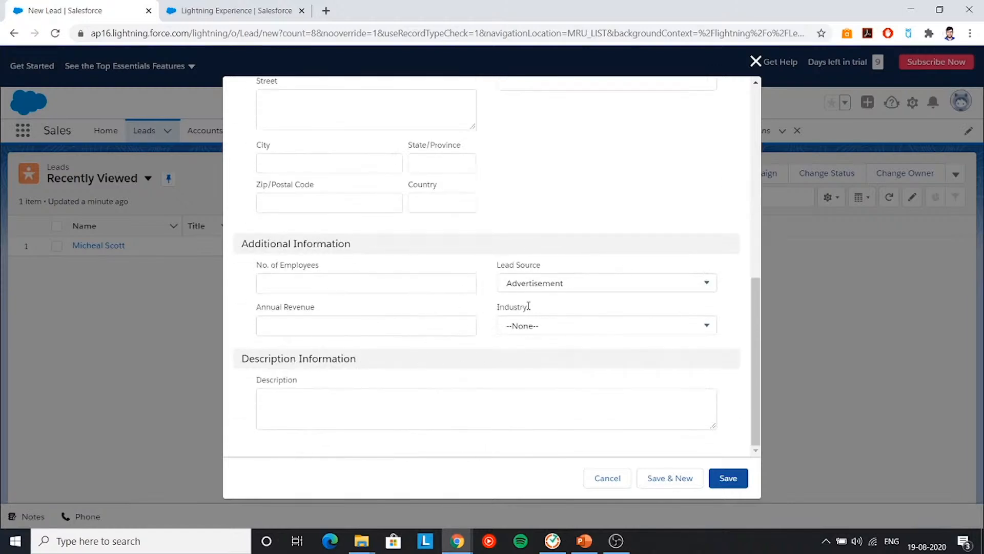
{"action": "left_click", "coordinate": [622, 284]}
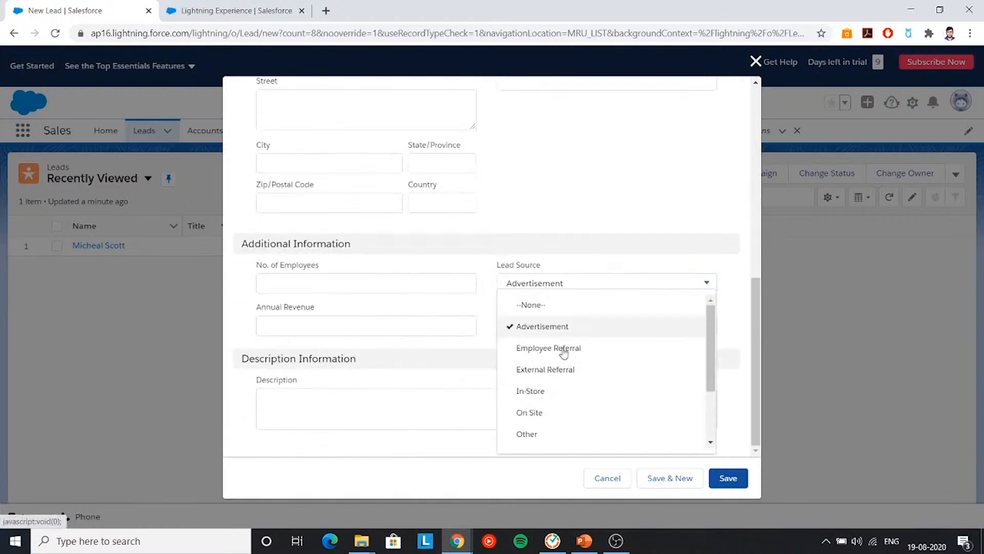
{"action": "scroll", "coordinate": [569, 412], "scroll_direction": "down", "scroll_amount": 2}
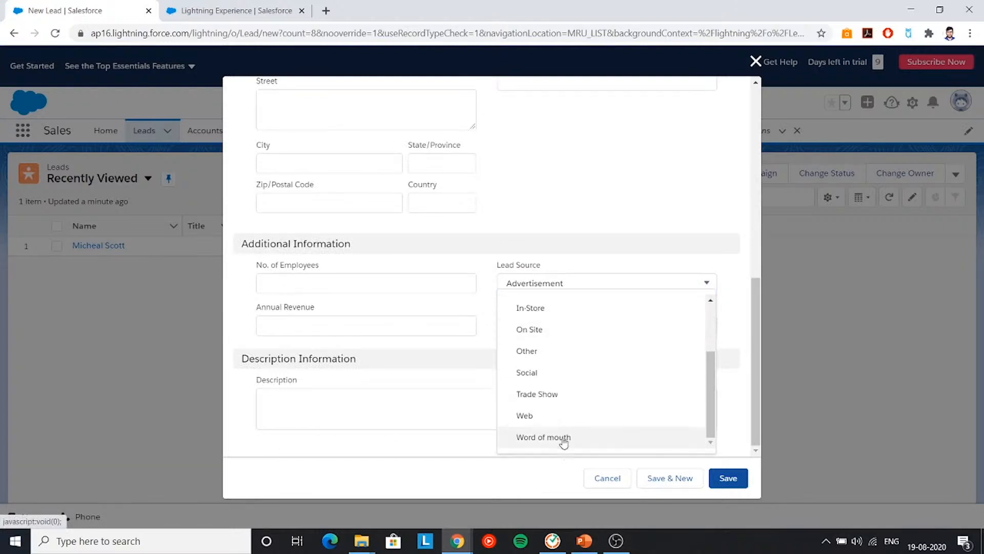
{"action": "scroll", "coordinate": [519, 321], "scroll_direction": "up", "scroll_amount": 1}
{"action": "scroll", "coordinate": [539, 364], "scroll_direction": "down", "scroll_amount": 1}
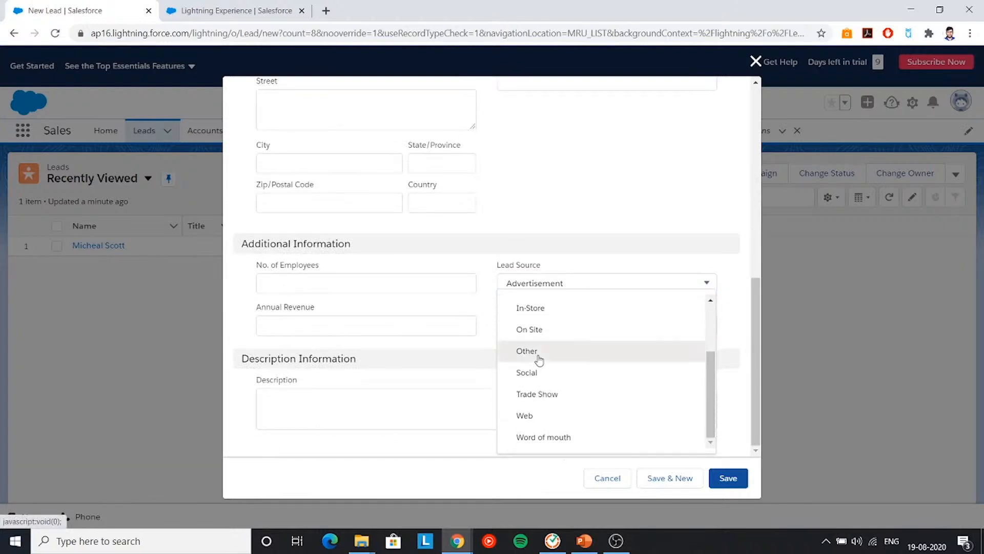
{"action": "left_click", "coordinate": [538, 355]}
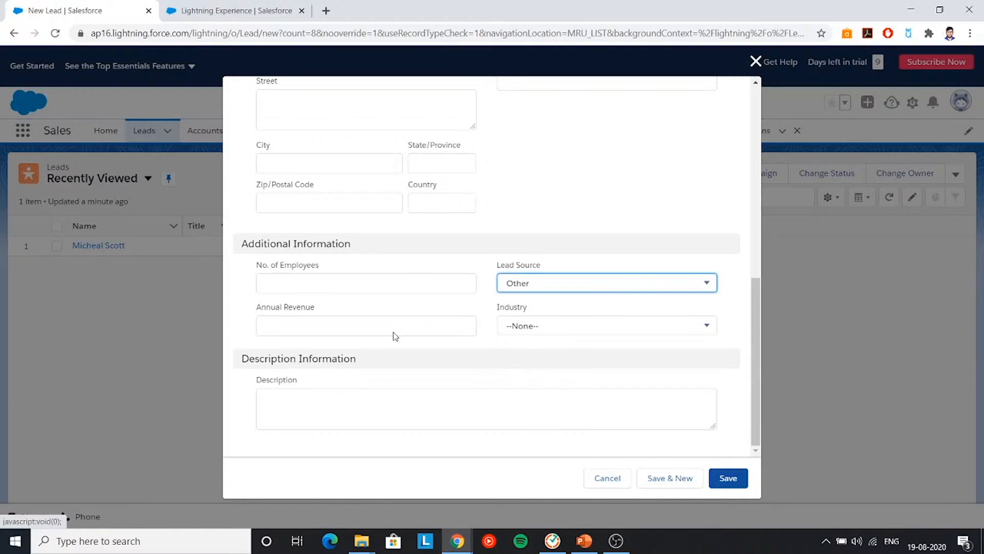
{"action": "scroll", "coordinate": [543, 404], "scroll_direction": "up", "scroll_amount": 10}
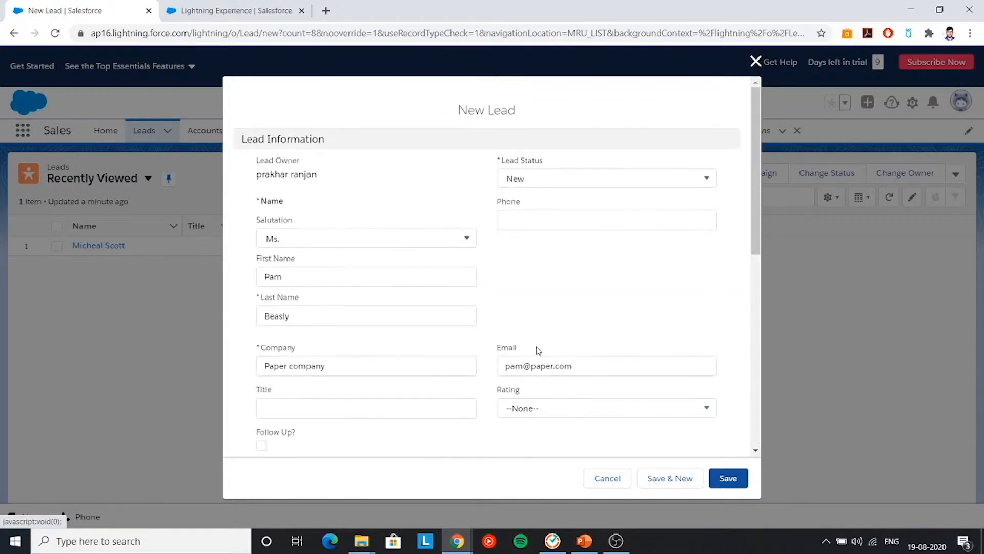
- Save the new lead
{"action": "left_click", "coordinate": [735, 482]}
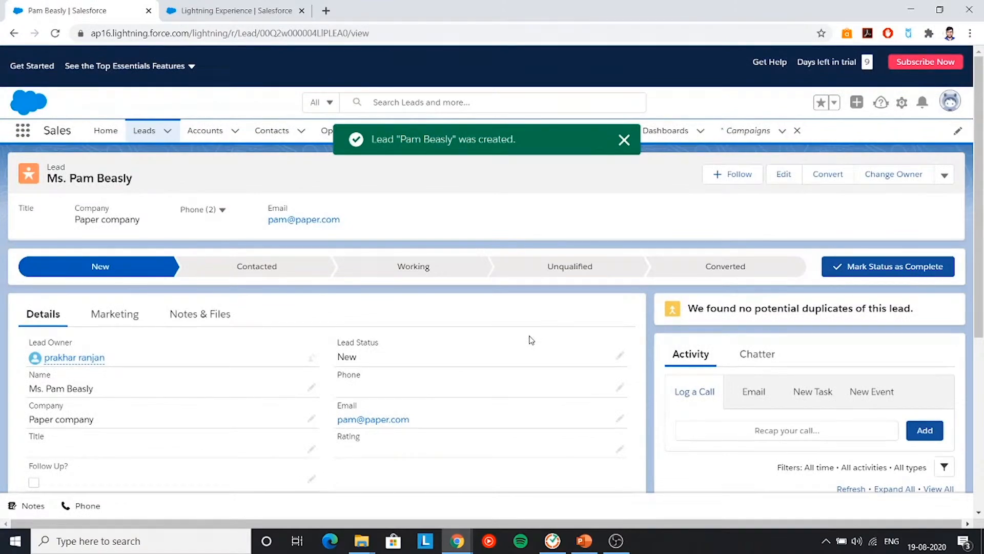
{"action": "scroll", "coordinate": [530, 340], "scroll_direction": "down", "scroll_amount": 5}
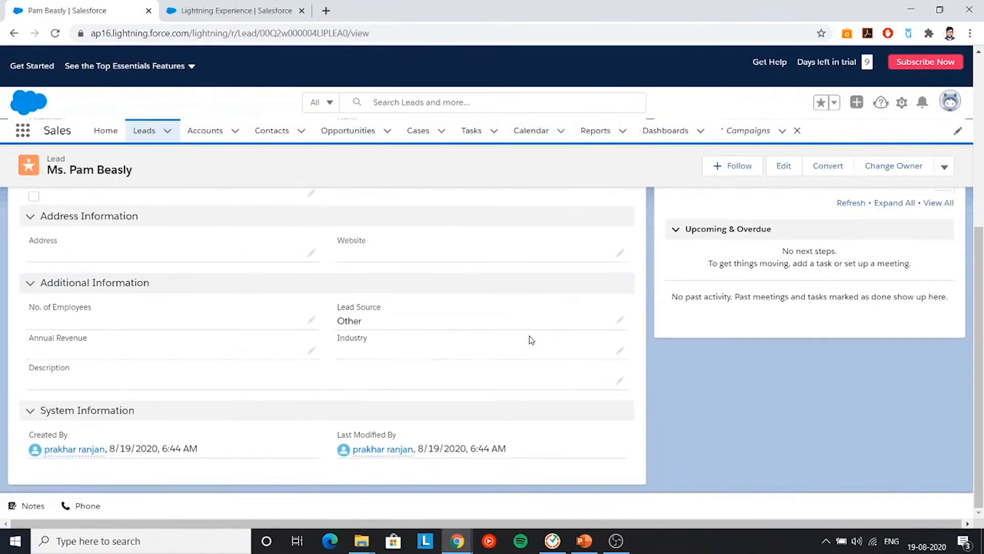
{"action": "scroll", "coordinate": [287, 285], "scroll_direction": "up", "scroll_amount": 4}
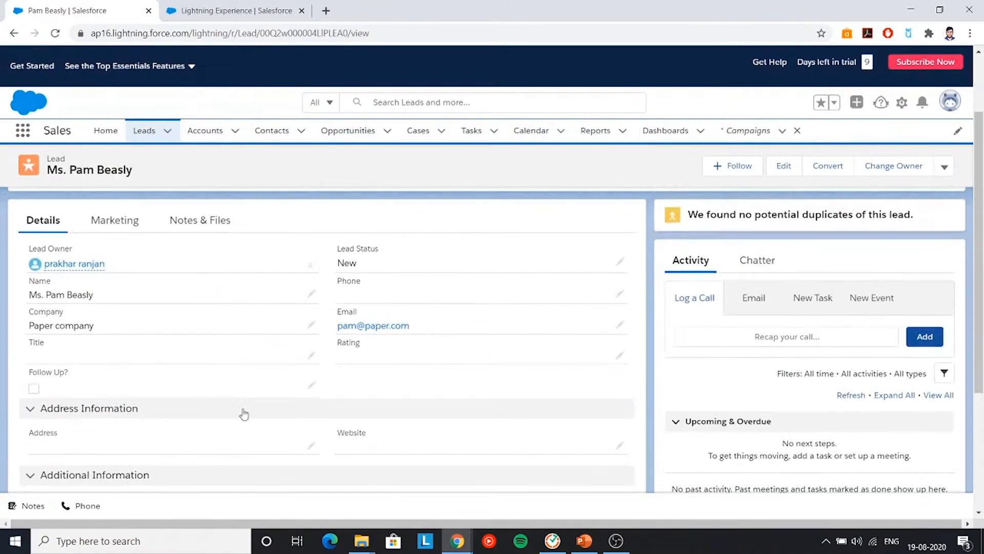
- View the lead's Campaign History, which shows 0 campaigns
{"action": "left_click", "coordinate": [114, 221]}
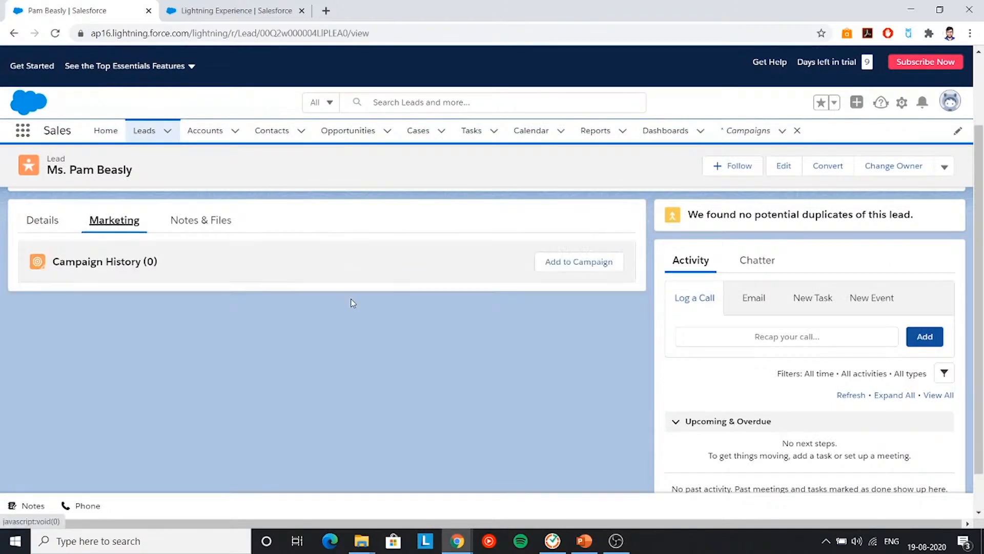
{"action": "left_click", "coordinate": [29, 225]}
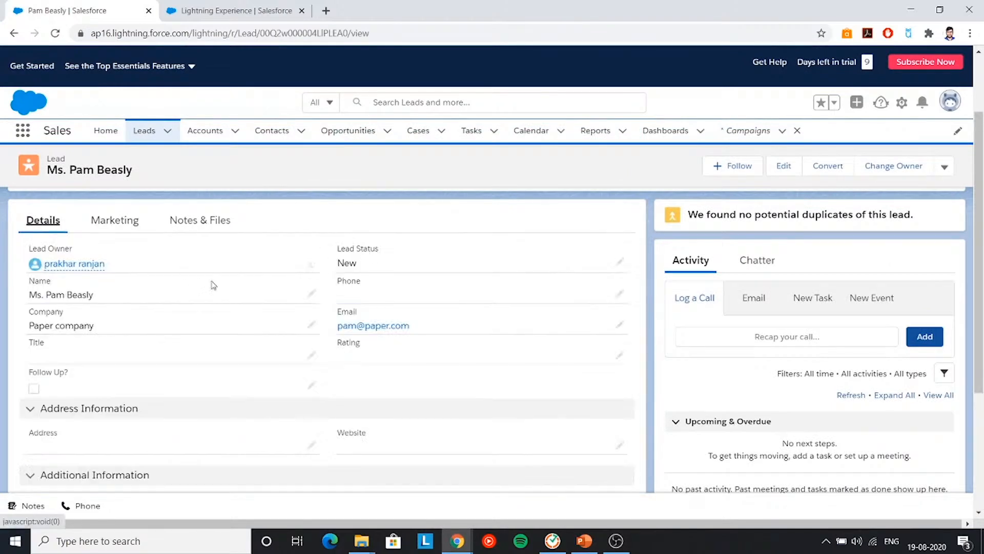
{"action": "scroll", "coordinate": [205, 275], "scroll_direction": "down", "scroll_amount": 4}
{"action": "scroll", "coordinate": [253, 404], "scroll_direction": "up", "scroll_amount": 6}
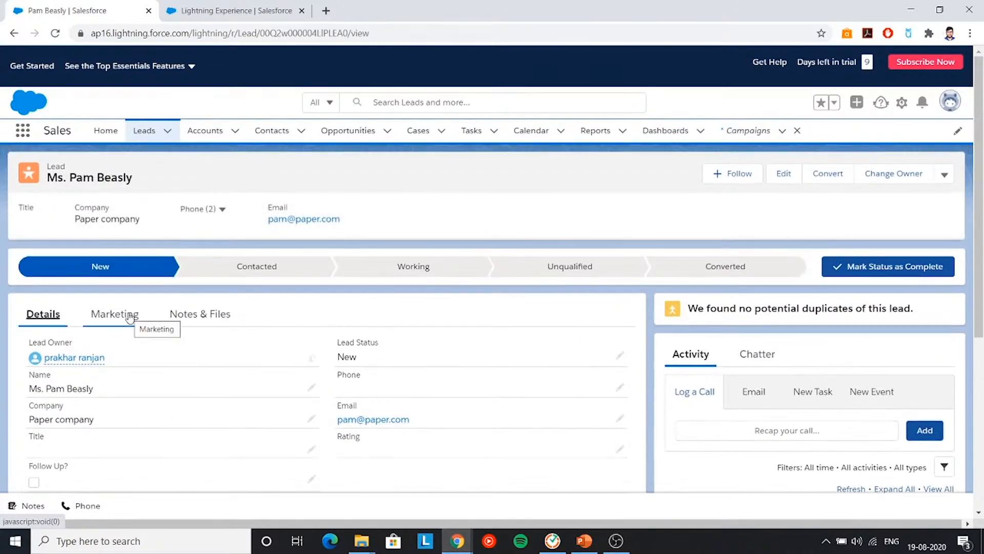
{"action": "left_click", "coordinate": [129, 317]}
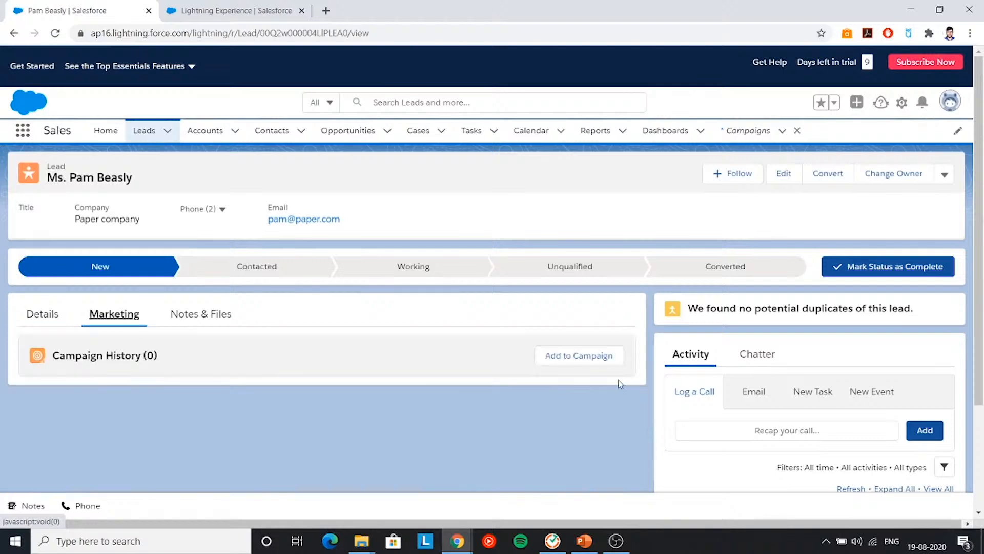
- Add the lead to Intellipaat's test campaign with member status Sent
{"action": "left_click", "coordinate": [606, 357]}
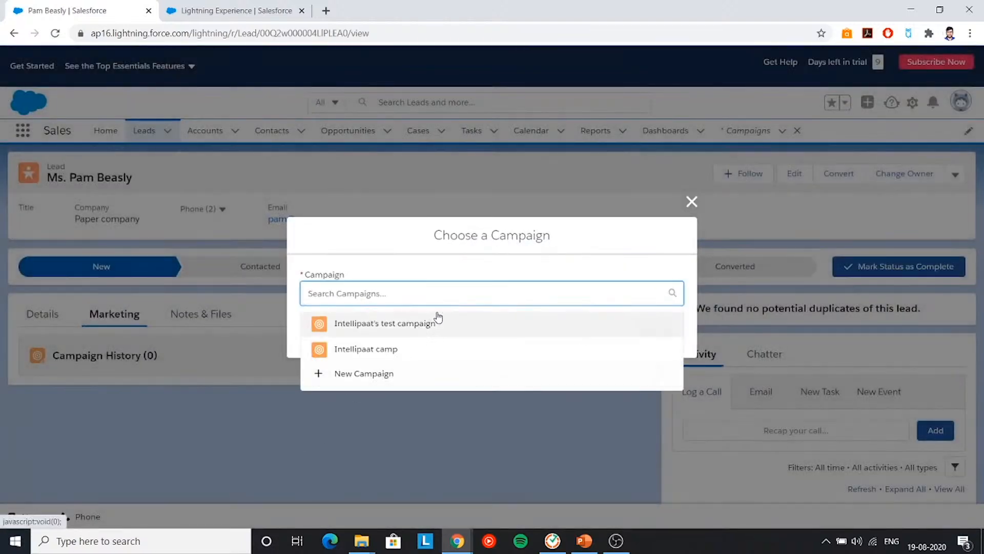
{"action": "left_click", "coordinate": [406, 323]}
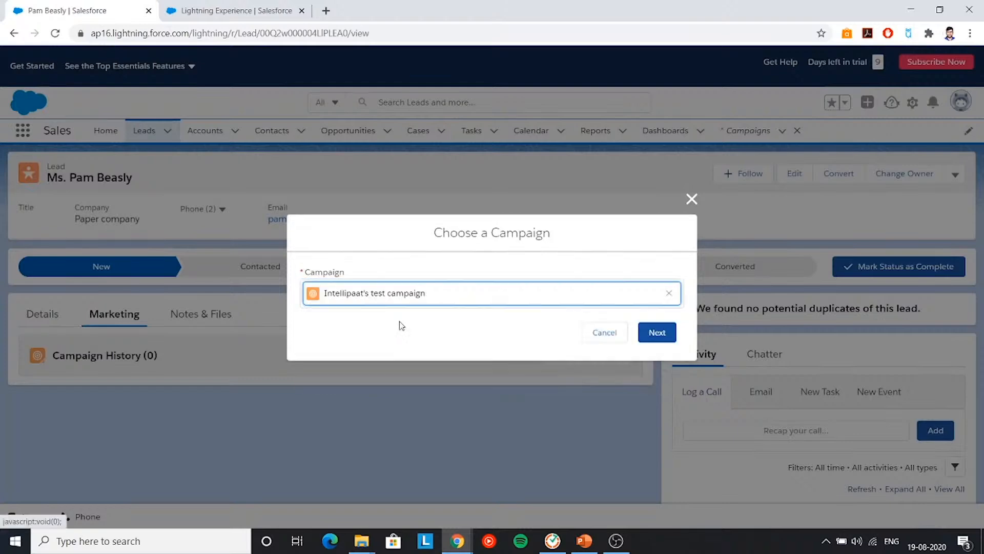
{"action": "left_click", "coordinate": [665, 336]}
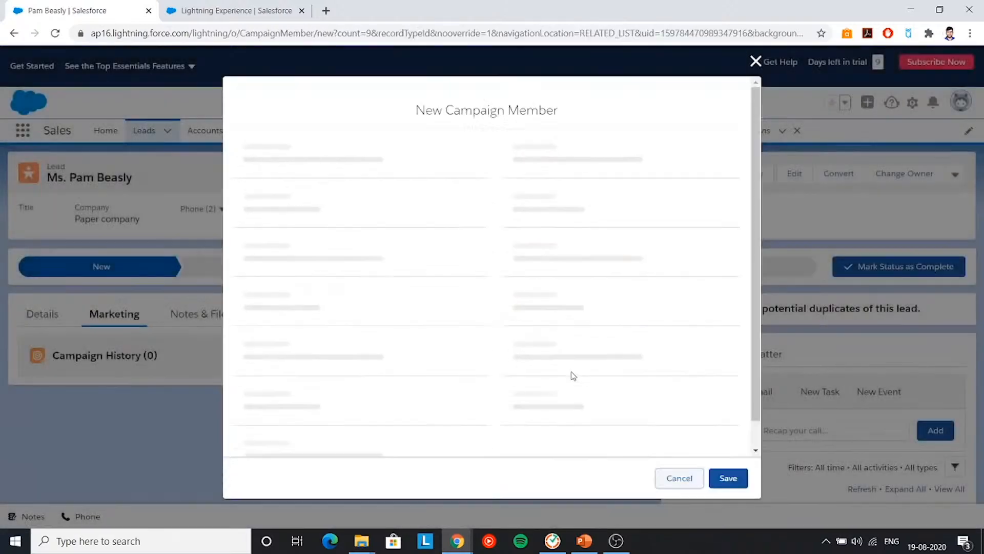
{"action": "left_click", "coordinate": [464, 291]}
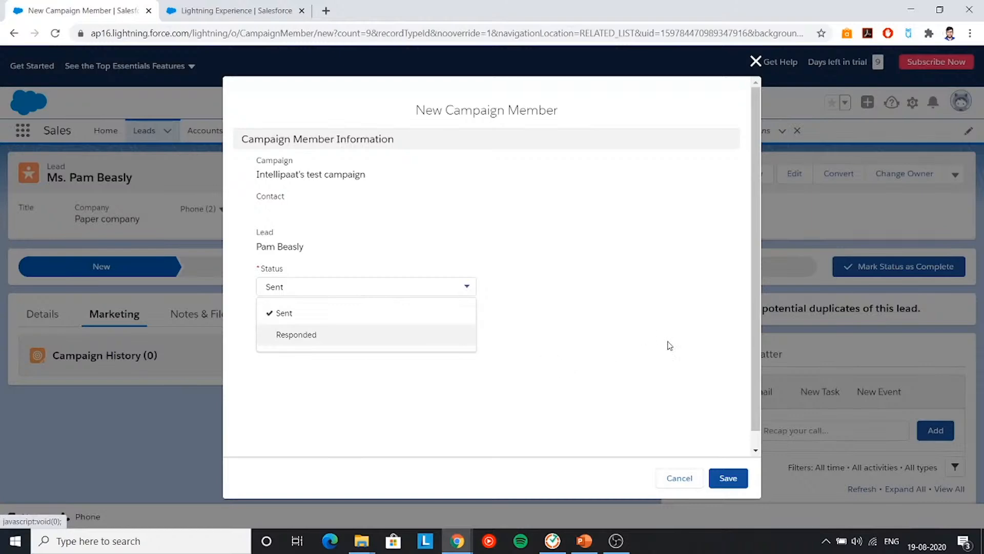
{"action": "left_click", "coordinate": [648, 306]}
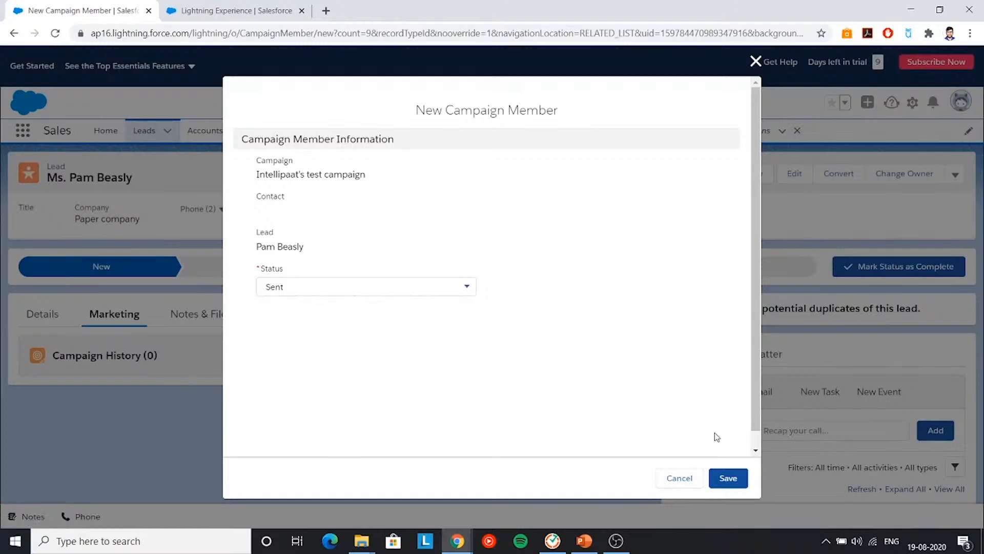
{"action": "left_click", "coordinate": [728, 479]}
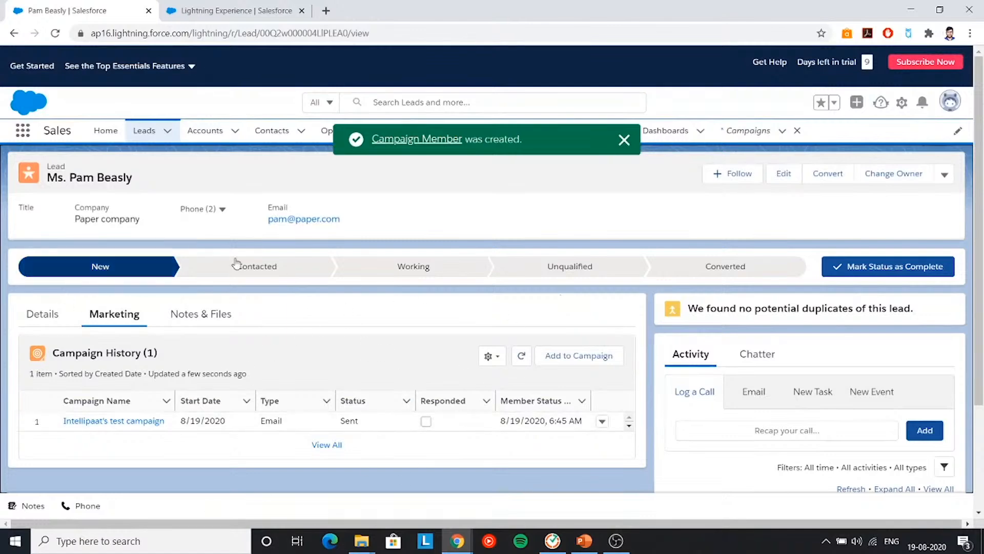
{"action": "left_click", "coordinate": [625, 139]}
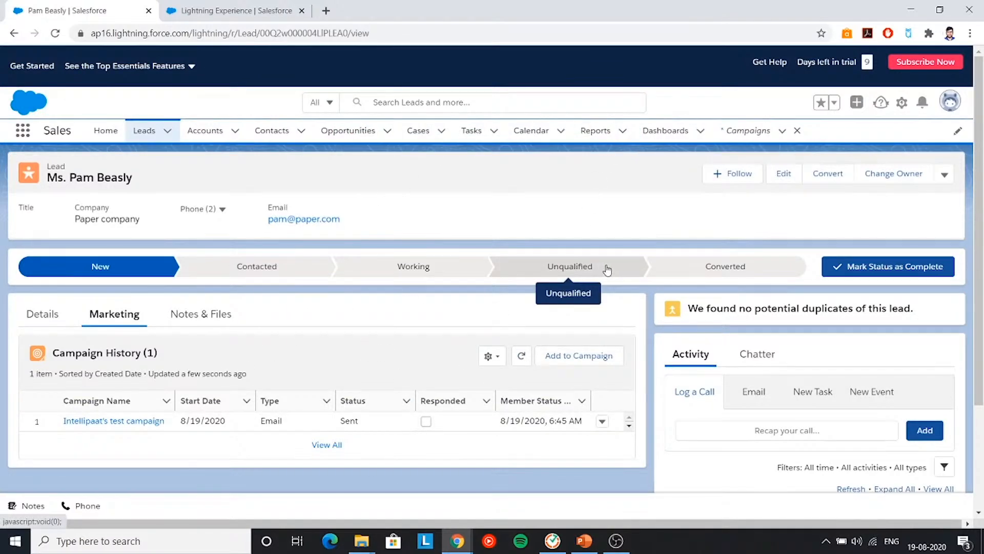
- Confirm Intellipaat's test campaign now lists one campaign member
{"action": "left_click", "coordinate": [750, 132]}
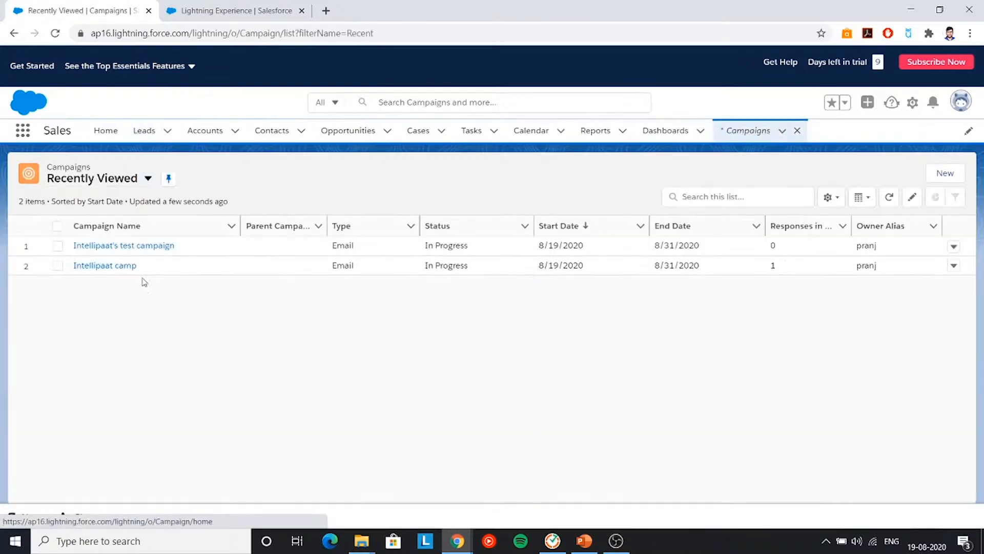
{"action": "left_click", "coordinate": [145, 246]}
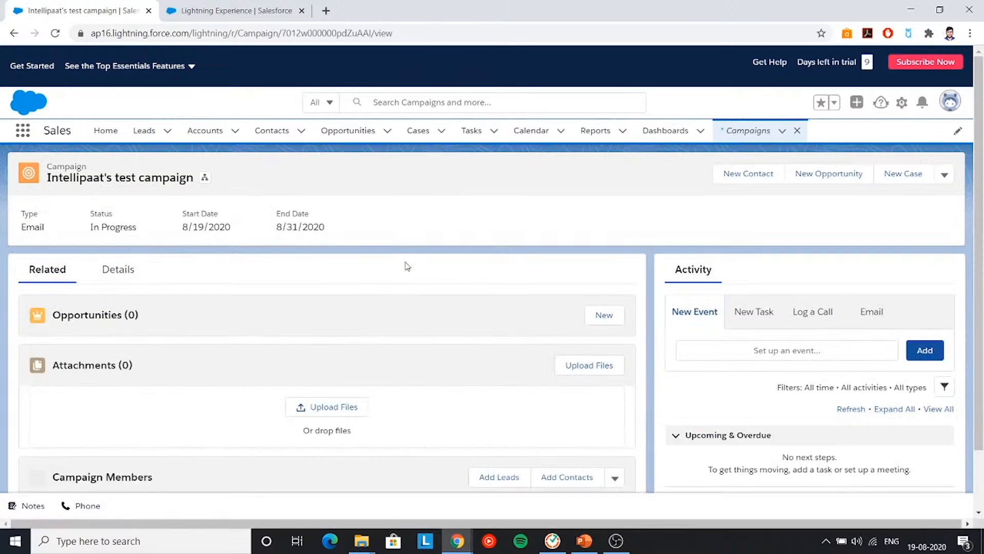
{"action": "scroll", "coordinate": [405, 266], "scroll_direction": "down", "scroll_amount": 4}
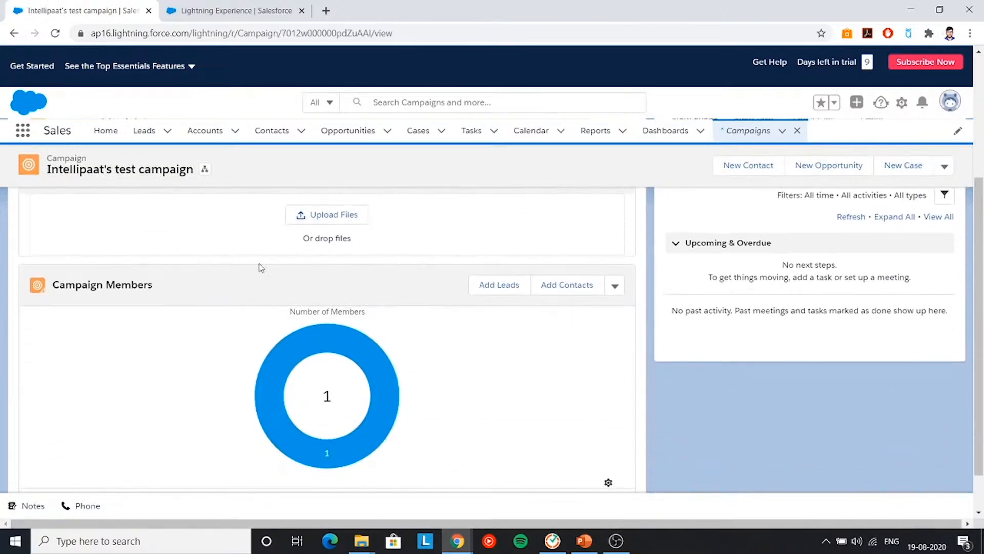
{"action": "scroll", "coordinate": [188, 353], "scroll_direction": "up", "scroll_amount": 4}
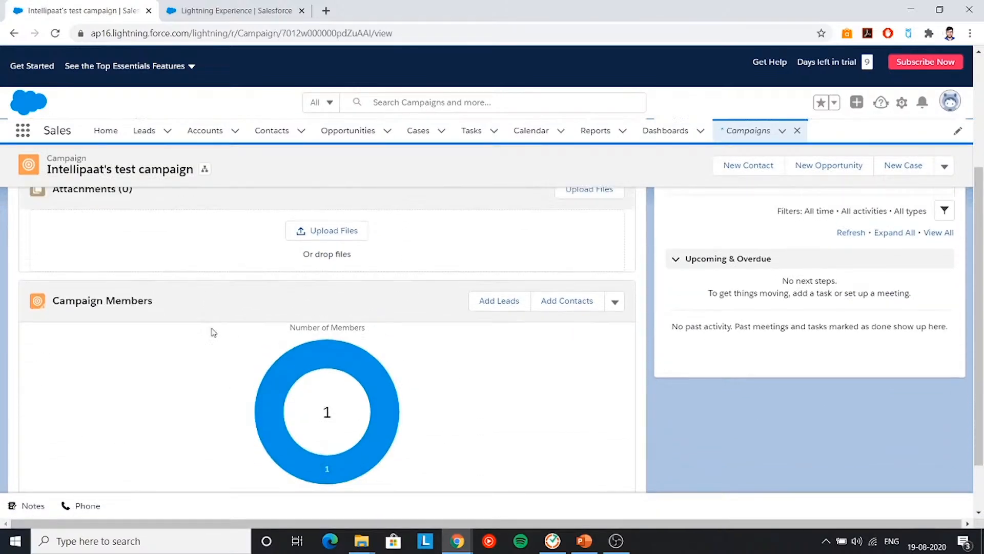
{"action": "scroll", "coordinate": [169, 321], "scroll_direction": "down", "scroll_amount": 5}
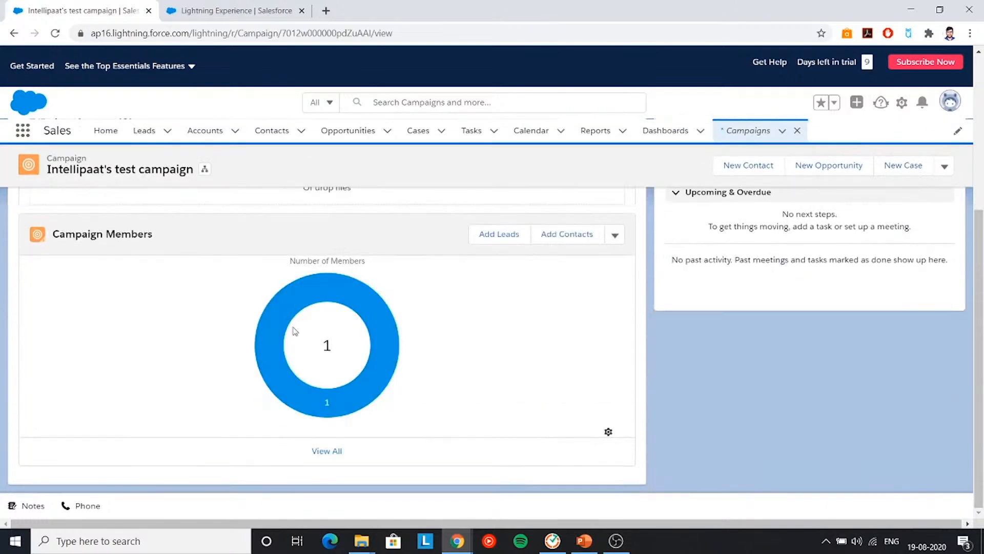
- Reopen the lead's record from the Leads list
{"action": "left_click", "coordinate": [144, 132]}
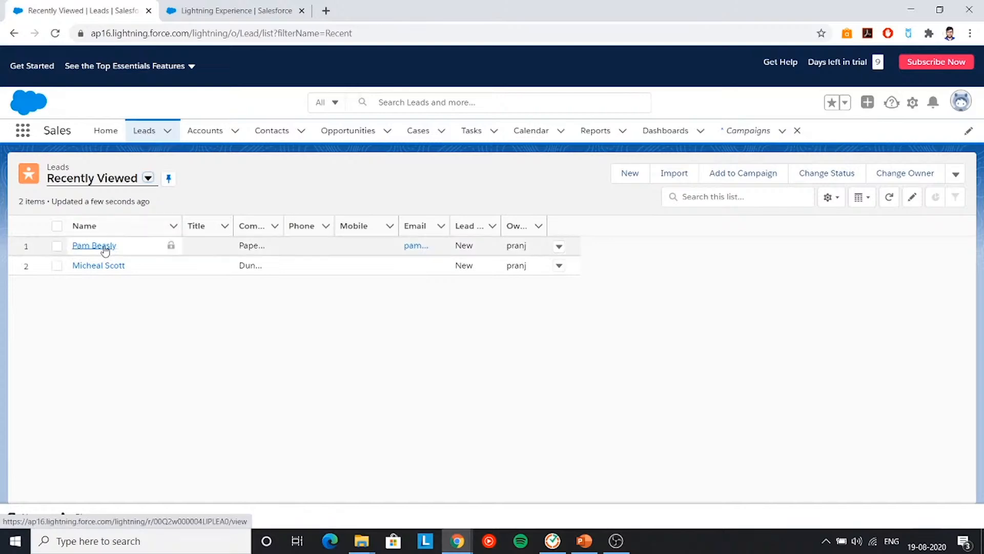
{"action": "left_click", "coordinate": [104, 247]}
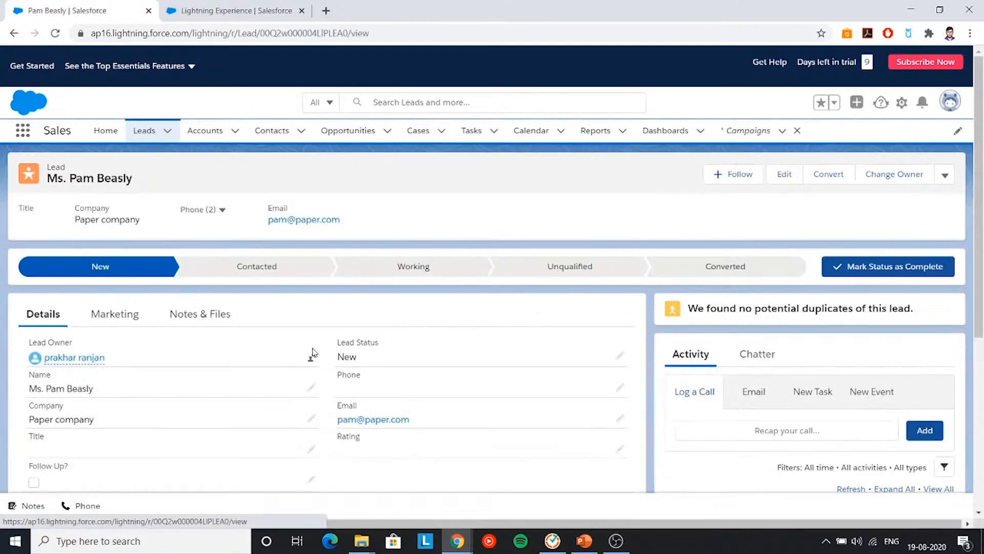
{"action": "scroll", "coordinate": [349, 343], "scroll_direction": "down", "scroll_amount": 3}
{"action": "scroll", "coordinate": [348, 343], "scroll_direction": "up", "scroll_amount": 3}
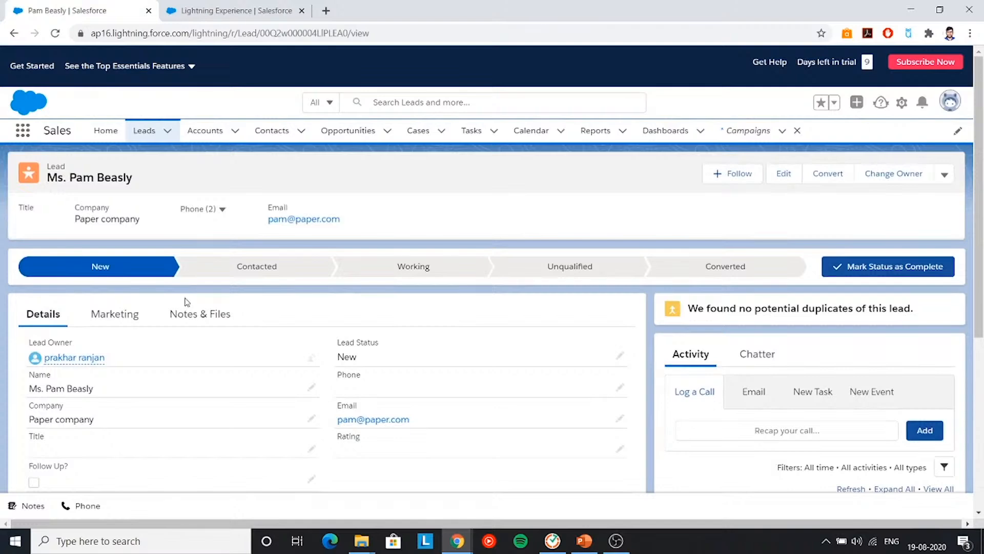
- Convert the lead into account Paper company, a contact and opportunity 'Paper company-'
{"action": "left_click", "coordinate": [721, 276]}
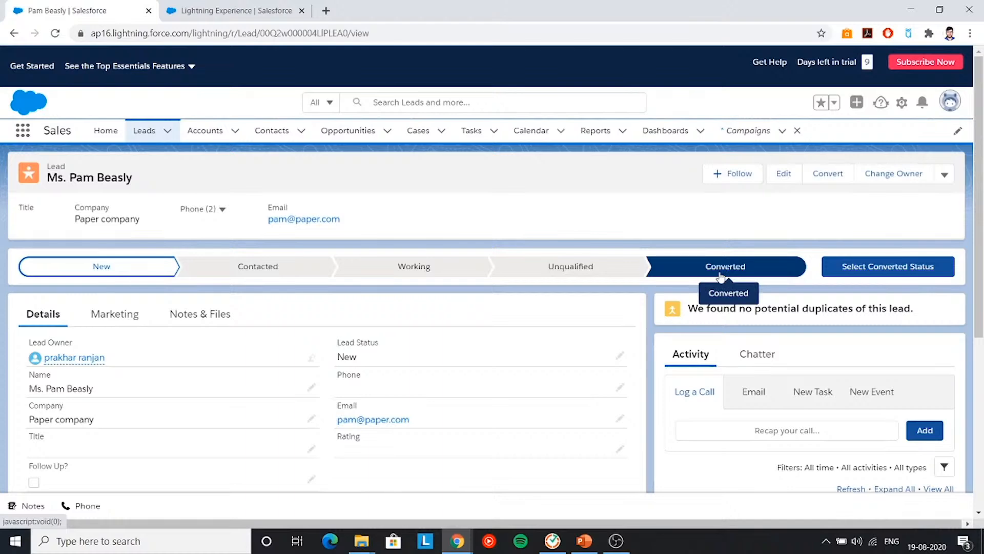
{"action": "left_click", "coordinate": [855, 271]}
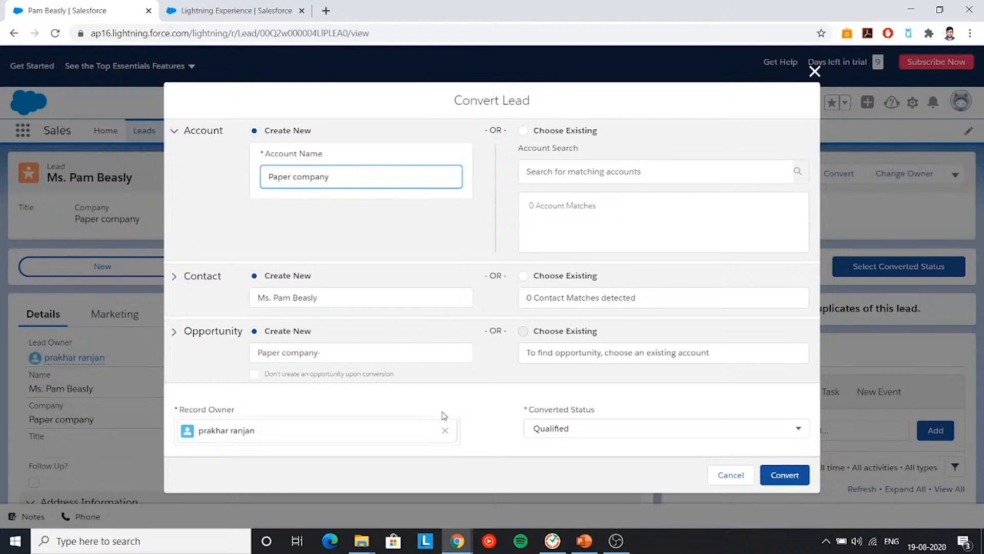
{"action": "left_click", "coordinate": [794, 481]}
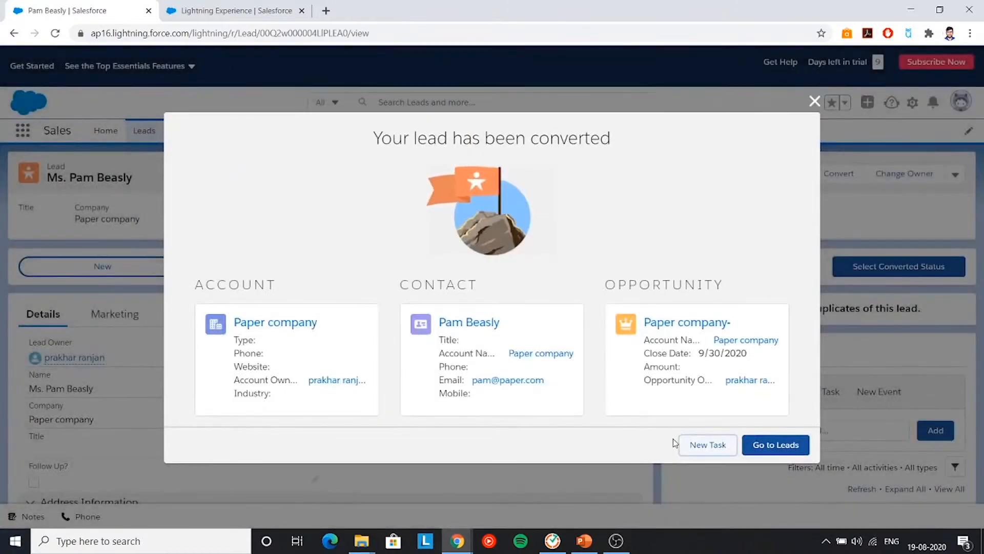
{"action": "left_click", "coordinate": [815, 101]}
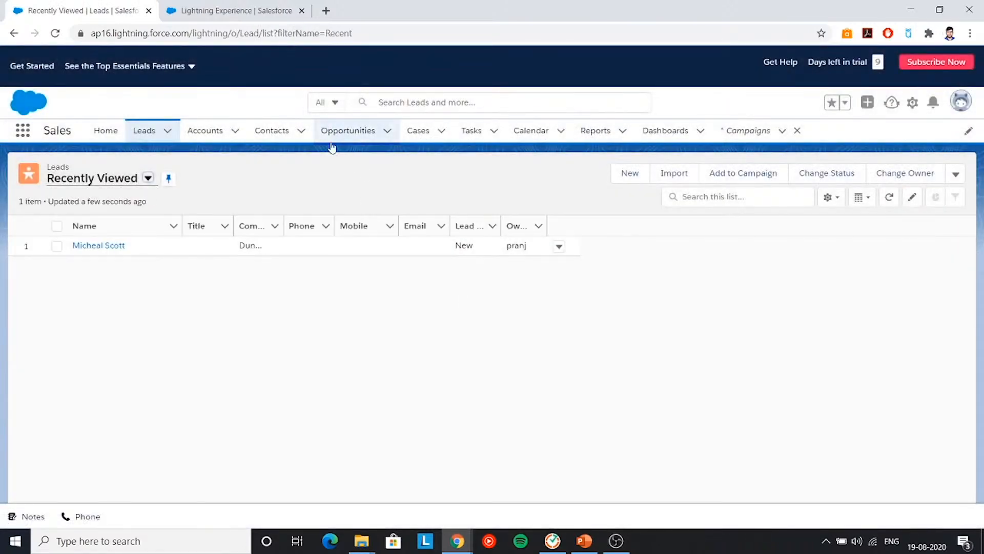
{"action": "left_click", "coordinate": [354, 135]}
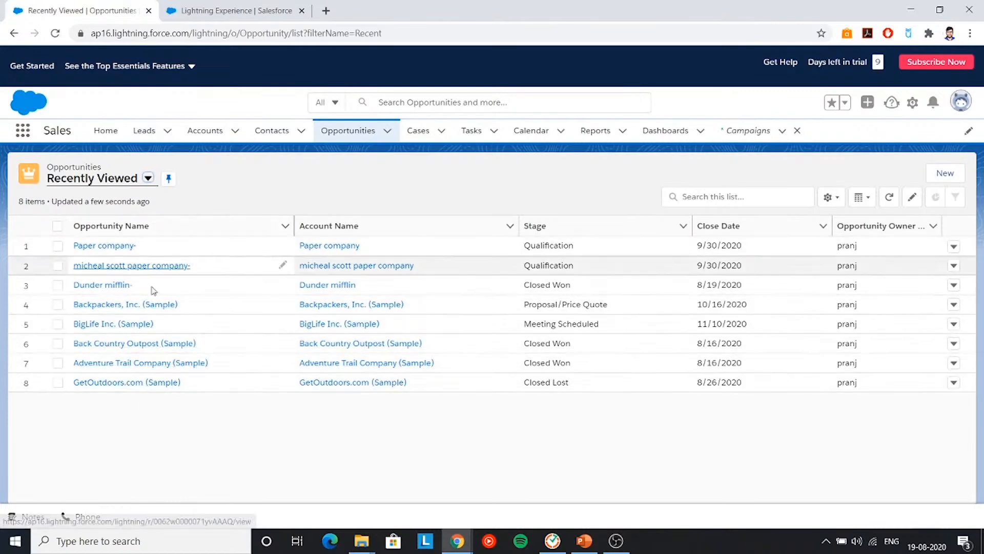
{"action": "left_click", "coordinate": [57, 247]}
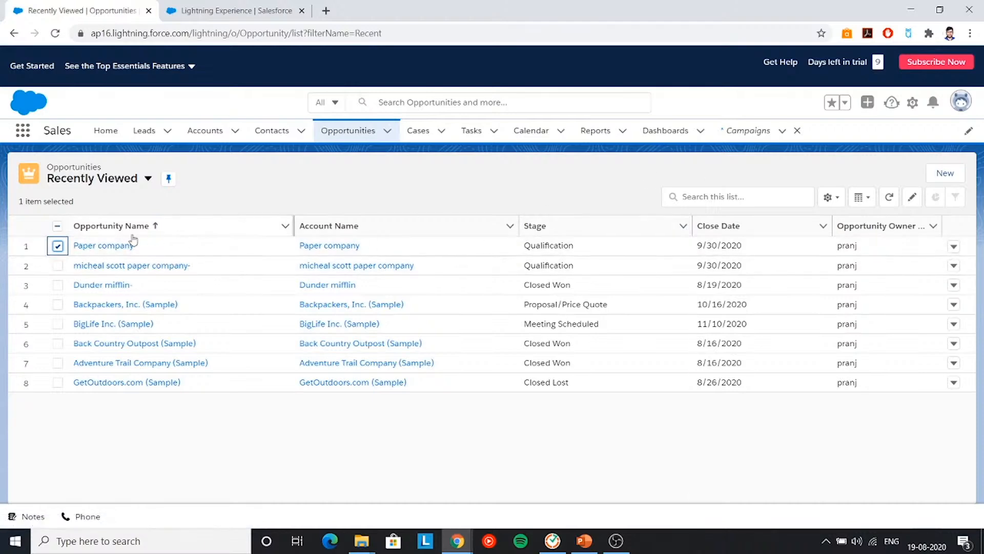
{"action": "left_click", "coordinate": [105, 248]}
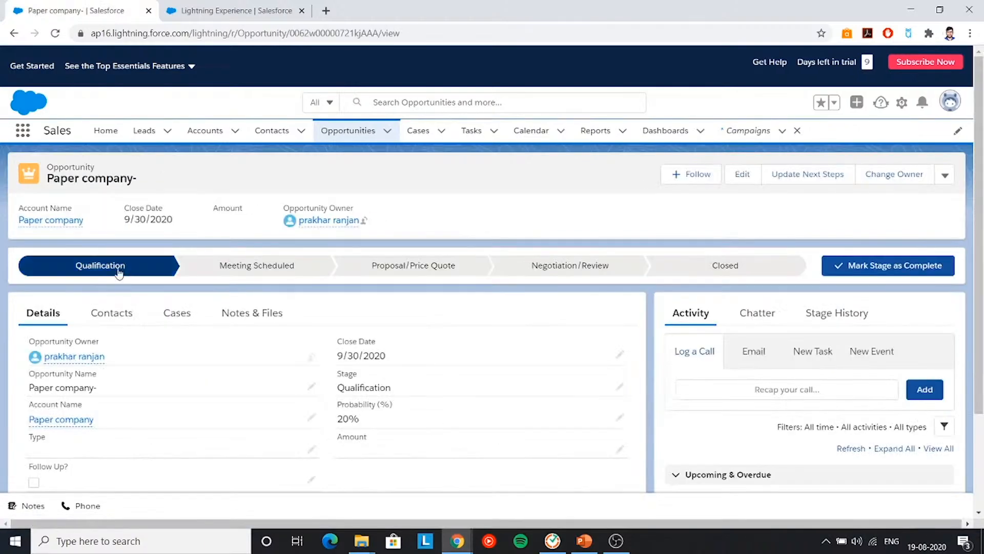
{"action": "scroll", "coordinate": [213, 369], "scroll_direction": "down", "scroll_amount": 3}
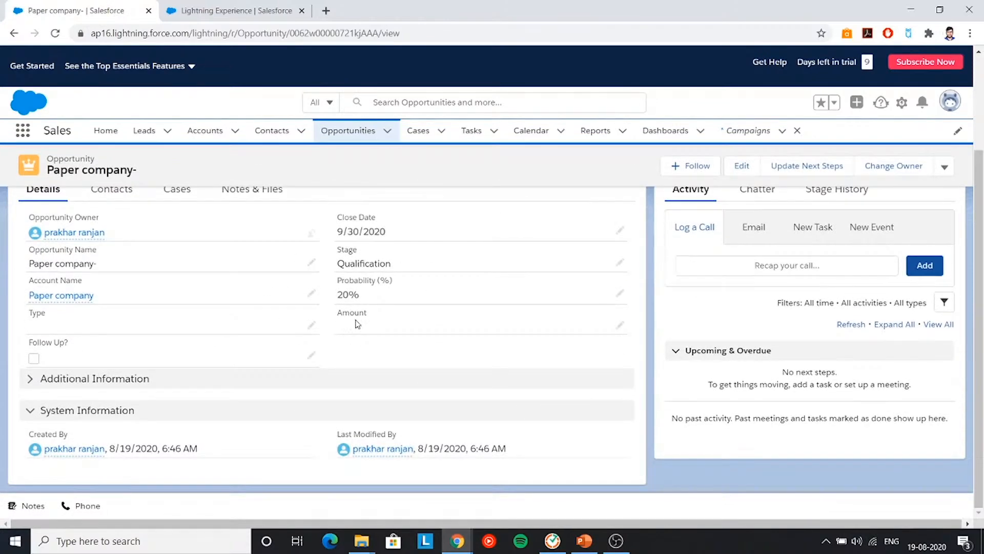
{"action": "scroll", "coordinate": [358, 311], "scroll_direction": "up", "scroll_amount": 2}
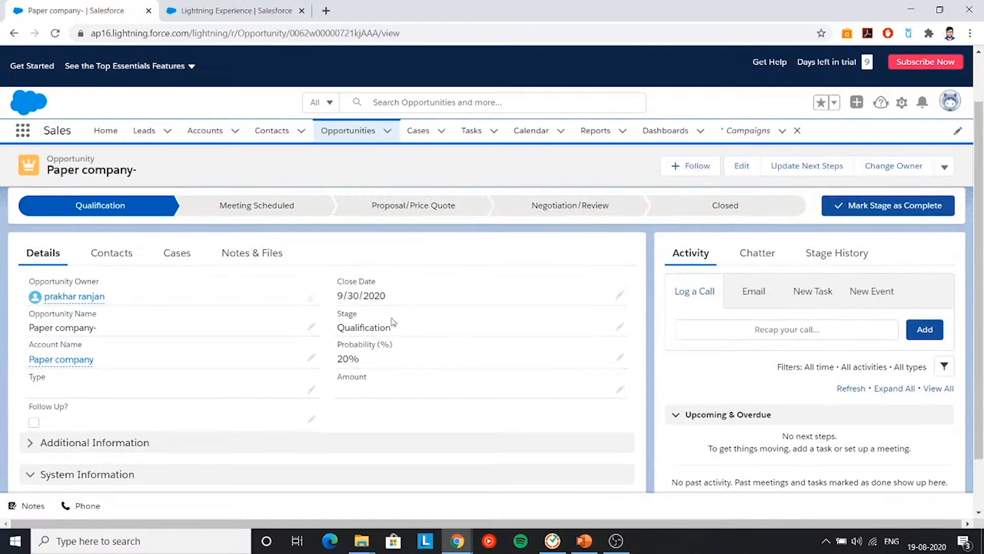
{"action": "scroll", "coordinate": [279, 352], "scroll_direction": "down", "scroll_amount": 2}
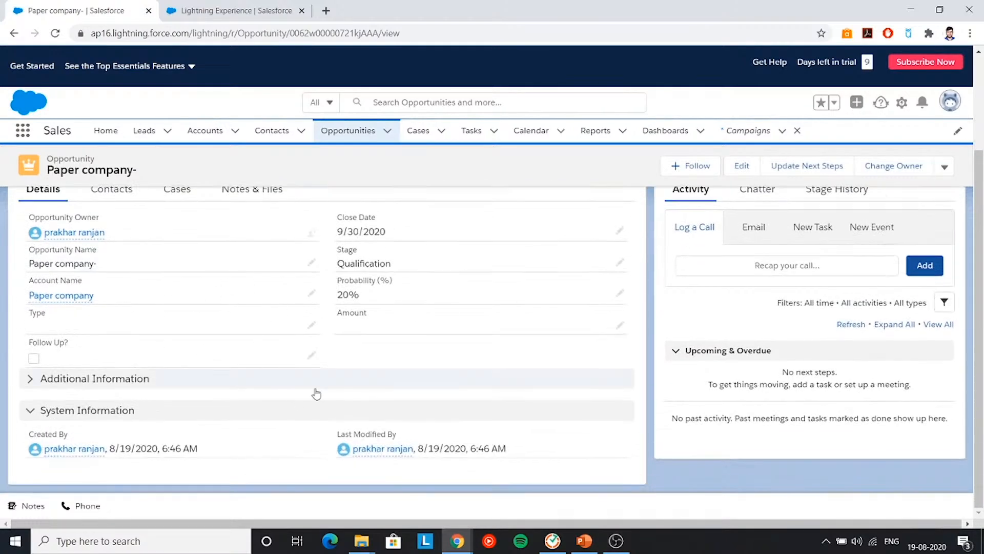
{"action": "scroll", "coordinate": [317, 393], "scroll_direction": "up", "scroll_amount": 4}
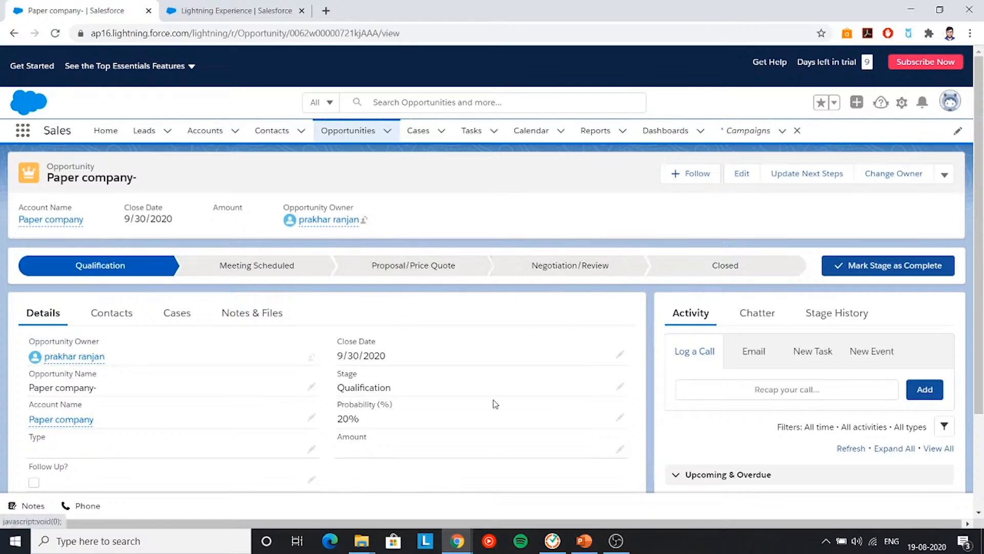
- Set the Paper company- opportunity amount to $2,000
{"action": "left_click", "coordinate": [620, 449]}
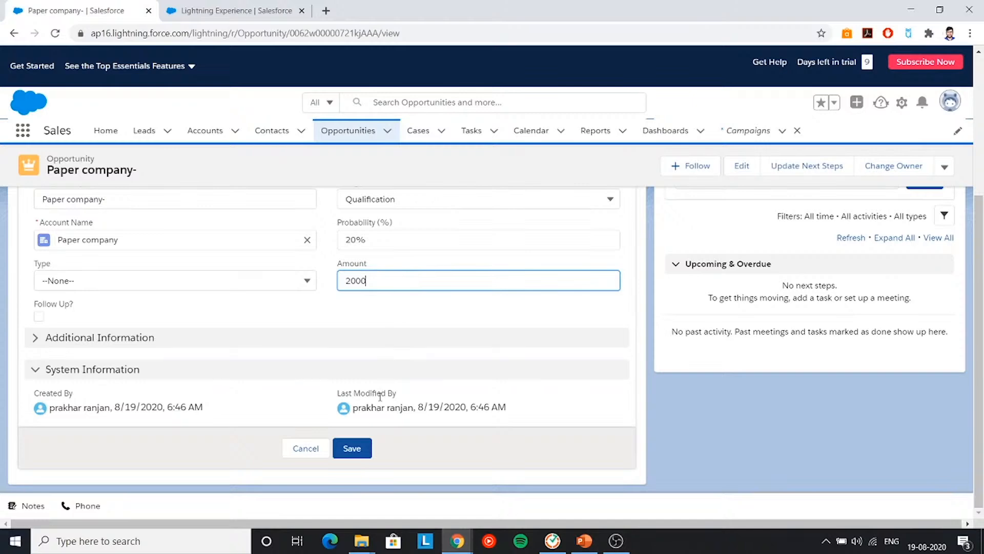
{"action": "left_click", "coordinate": [352, 447]}
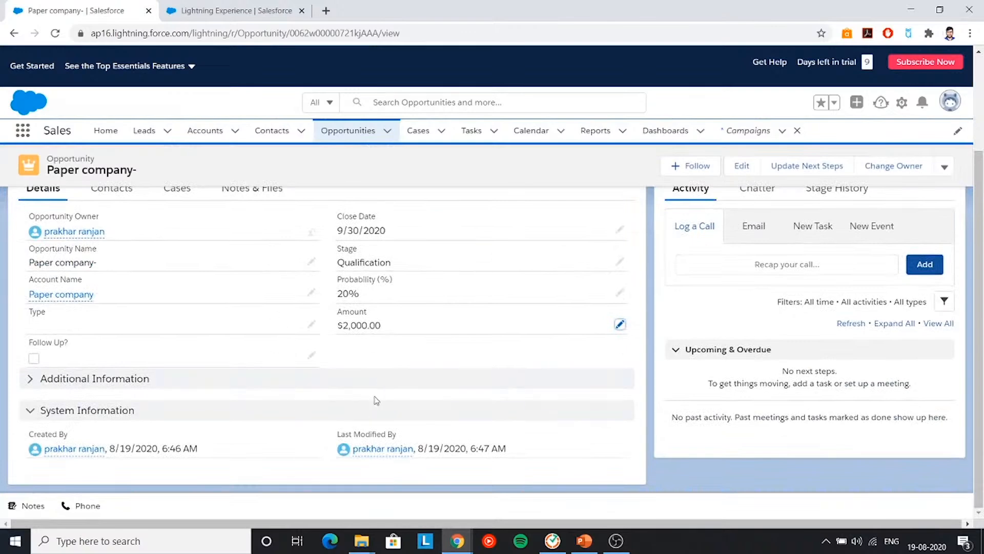
{"action": "scroll", "coordinate": [410, 394], "scroll_direction": "up", "scroll_amount": 3}
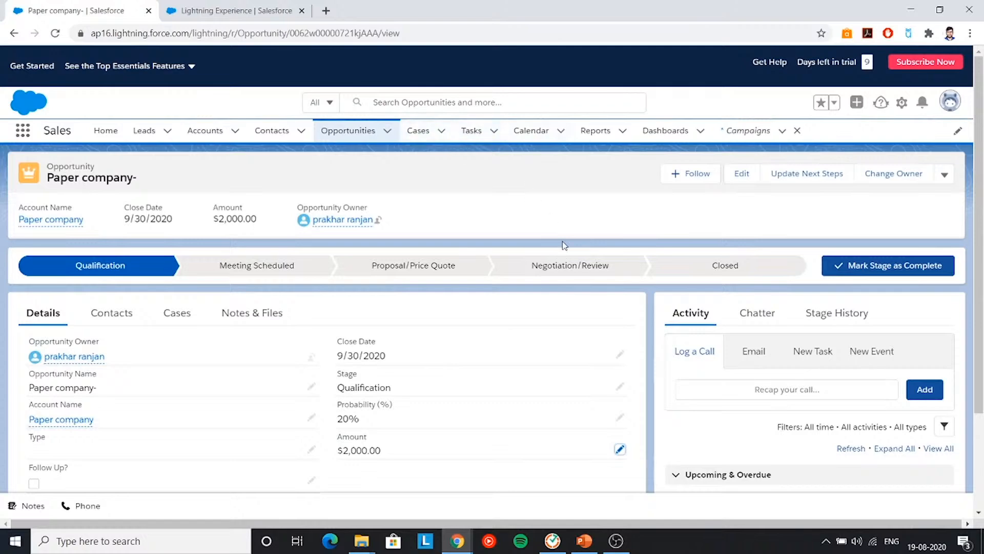
- Open Intellipaat's test campaign record from the Campaigns list
{"action": "left_click", "coordinate": [748, 135]}
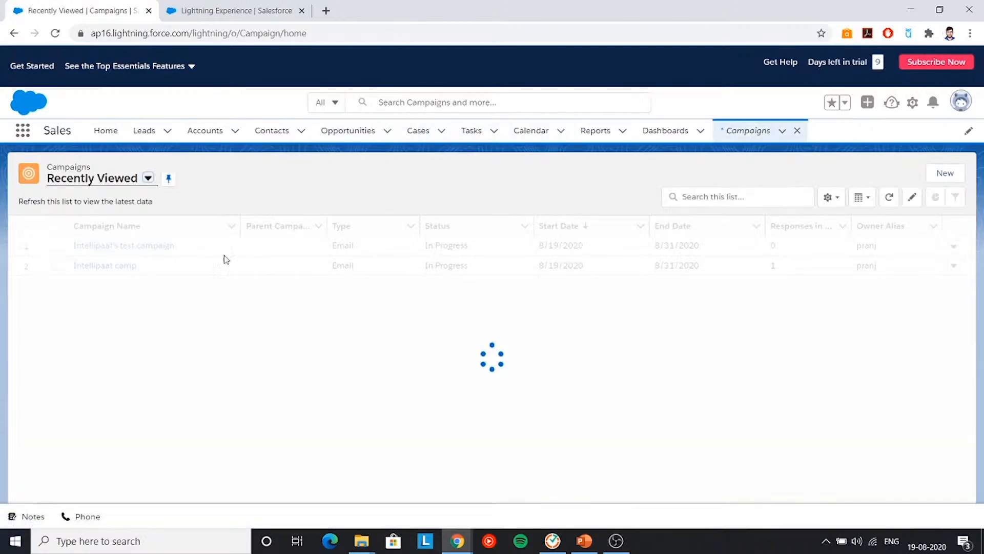
{"action": "left_click", "coordinate": [107, 248]}
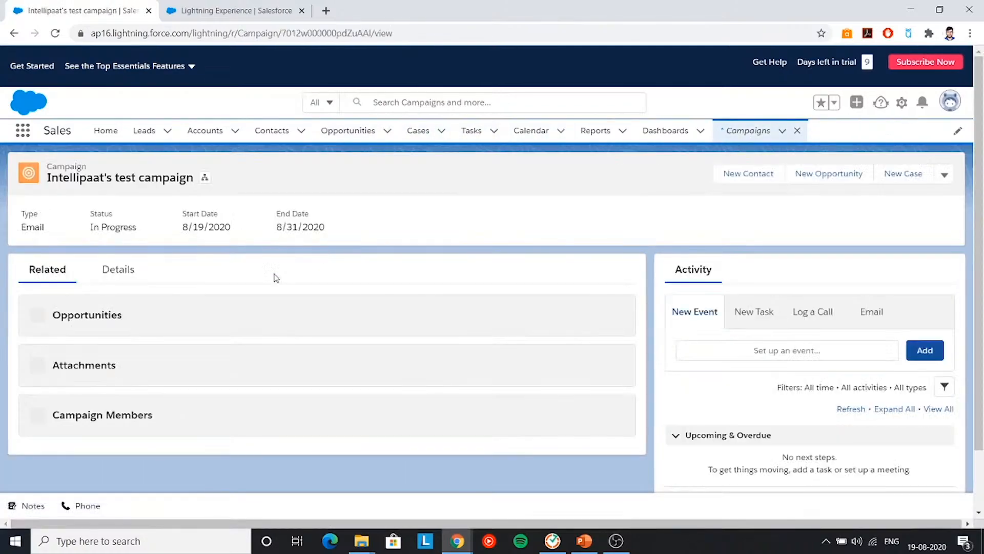
{"action": "scroll", "coordinate": [130, 319], "scroll_direction": "down", "scroll_amount": 3}
- Show the campaign's Details and scroll to the Results section
{"action": "scroll", "coordinate": [130, 318], "scroll_direction": "up", "scroll_amount": 3}
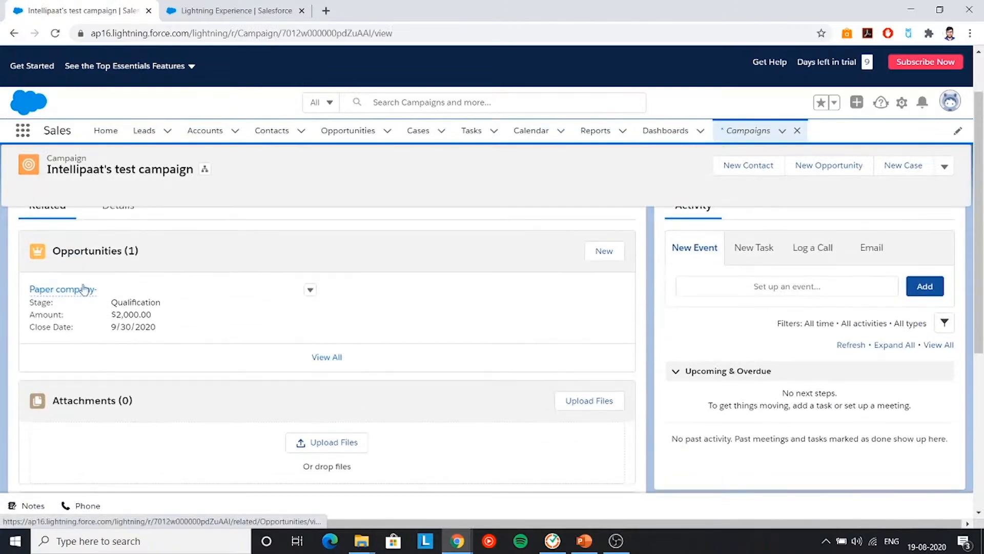
{"action": "scroll", "coordinate": [169, 328], "scroll_direction": "down", "scroll_amount": 1}
{"action": "scroll", "coordinate": [66, 367], "scroll_direction": "down", "scroll_amount": 3}
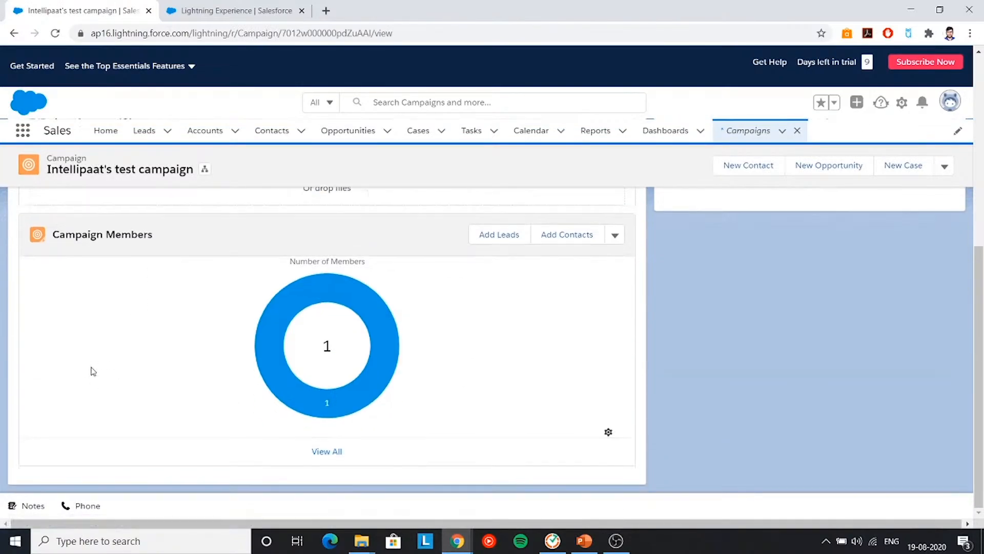
{"action": "scroll", "coordinate": [179, 222], "scroll_direction": "up", "scroll_amount": 3}
{"action": "scroll", "coordinate": [178, 223], "scroll_direction": "up", "scroll_amount": 5}
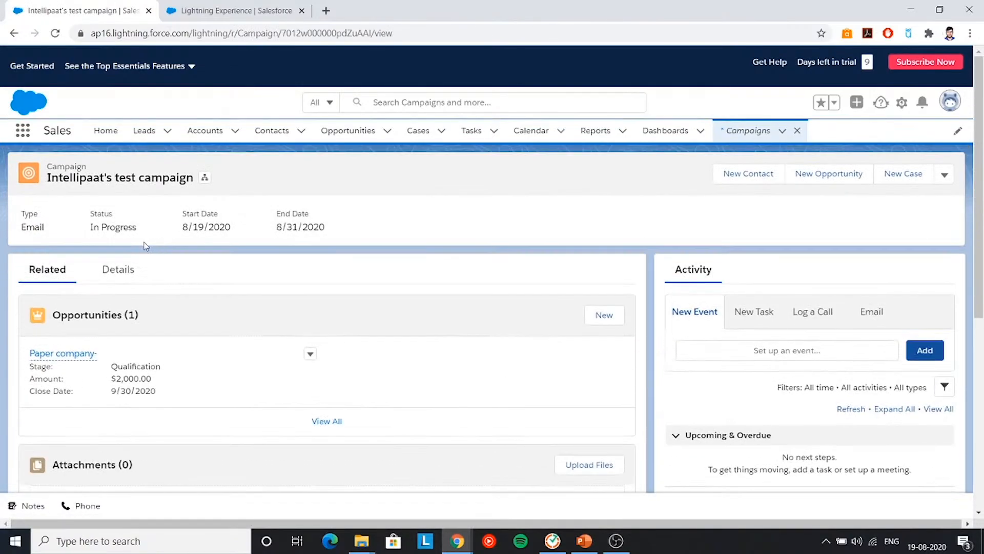
{"action": "left_click", "coordinate": [118, 269]}
{"action": "scroll", "coordinate": [367, 300], "scroll_direction": "down", "scroll_amount": 7}
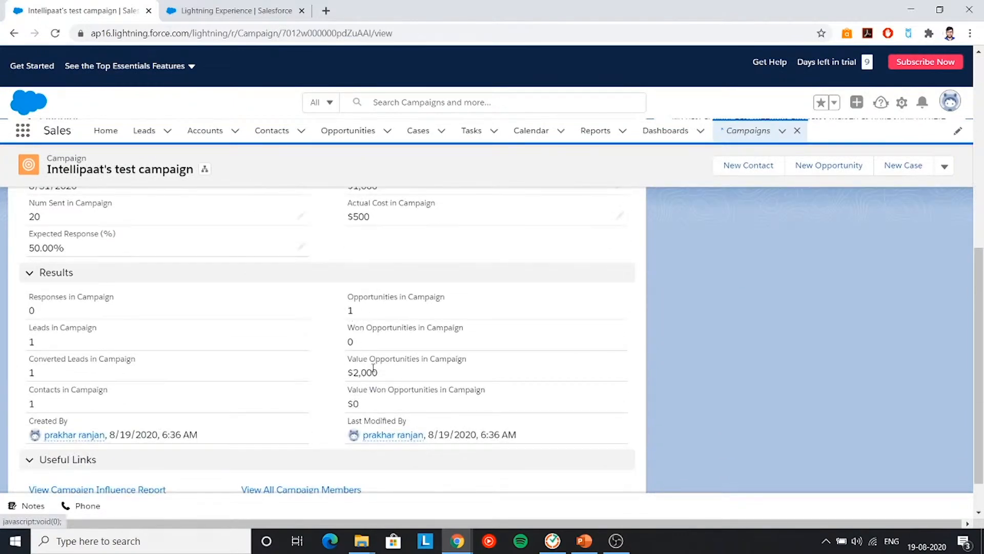
- Highlight the $2,000 opportunity value, contacts count and zero won opportunities
{"action": "left_click_drag", "start_coordinate": [378, 372], "coordinate": [343, 342]}
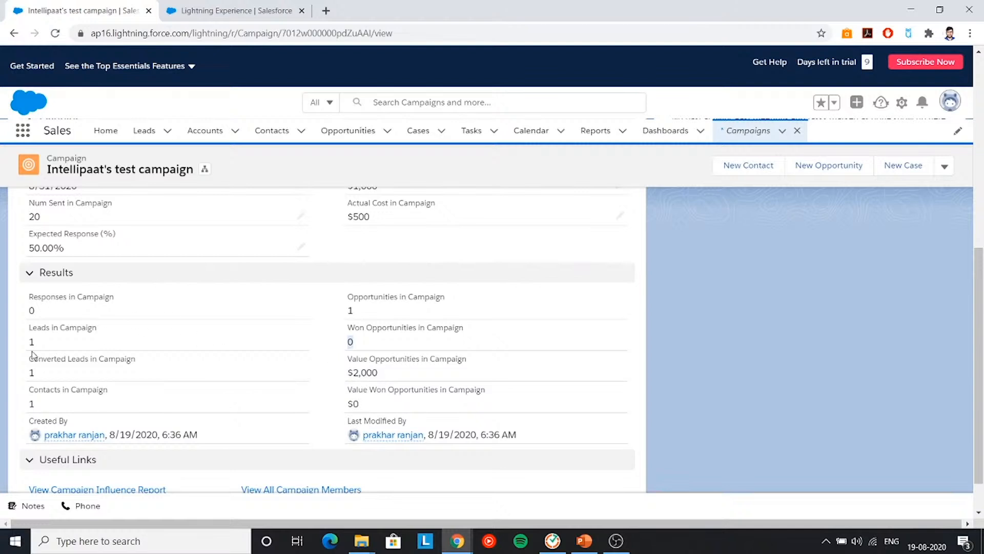
{"action": "left_click_drag", "start_coordinate": [40, 339], "coordinate": [49, 348]}
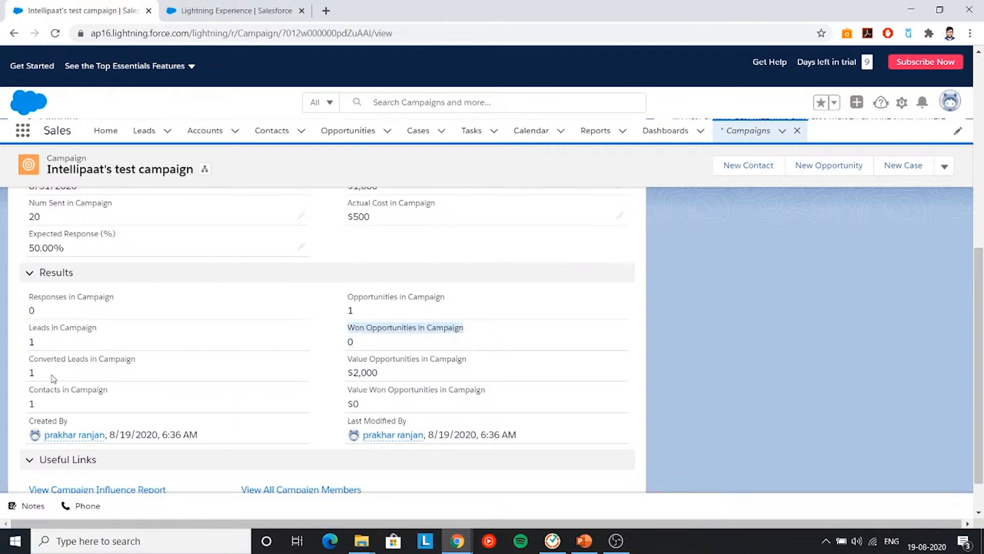
{"action": "left_click", "coordinate": [31, 373]}
{"action": "double_click", "coordinate": [31, 403]}
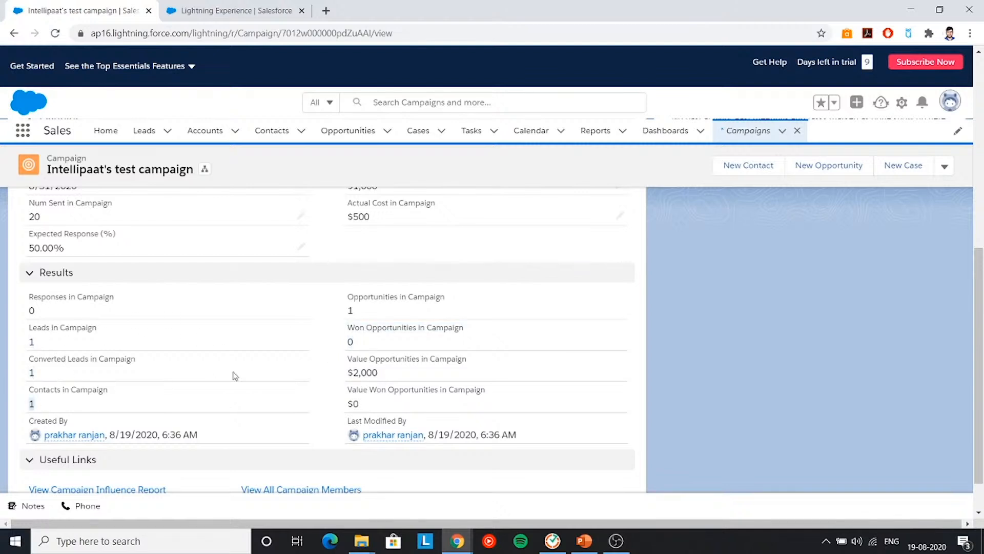
{"action": "scroll", "coordinate": [308, 364], "scroll_direction": "down", "scroll_amount": 1}
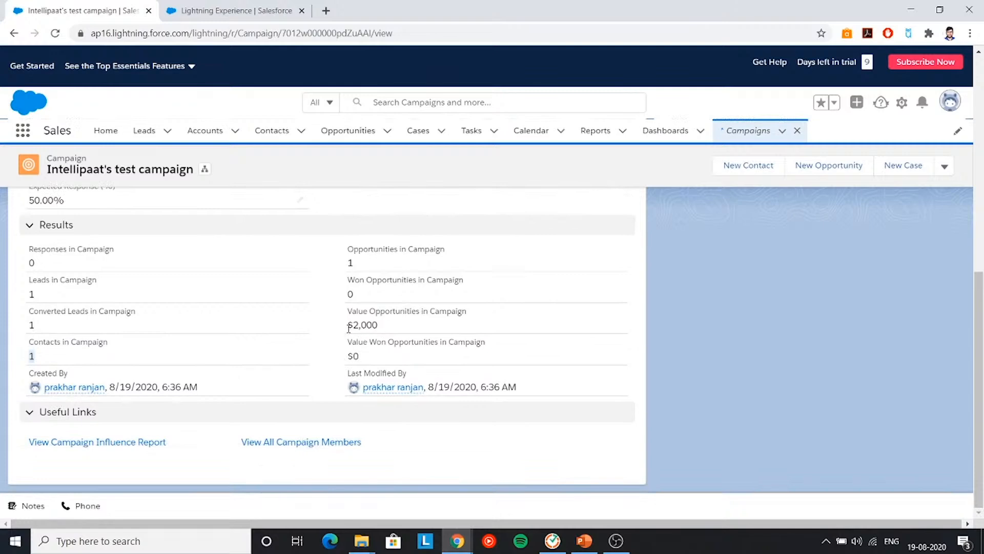
{"action": "left_click_drag", "start_coordinate": [349, 328], "coordinate": [387, 330]}
{"action": "left_click", "coordinate": [371, 325]}
{"action": "left_click_drag", "start_coordinate": [459, 282], "coordinate": [347, 281]}
{"action": "left_click_drag", "start_coordinate": [357, 293], "coordinate": [344, 292]}
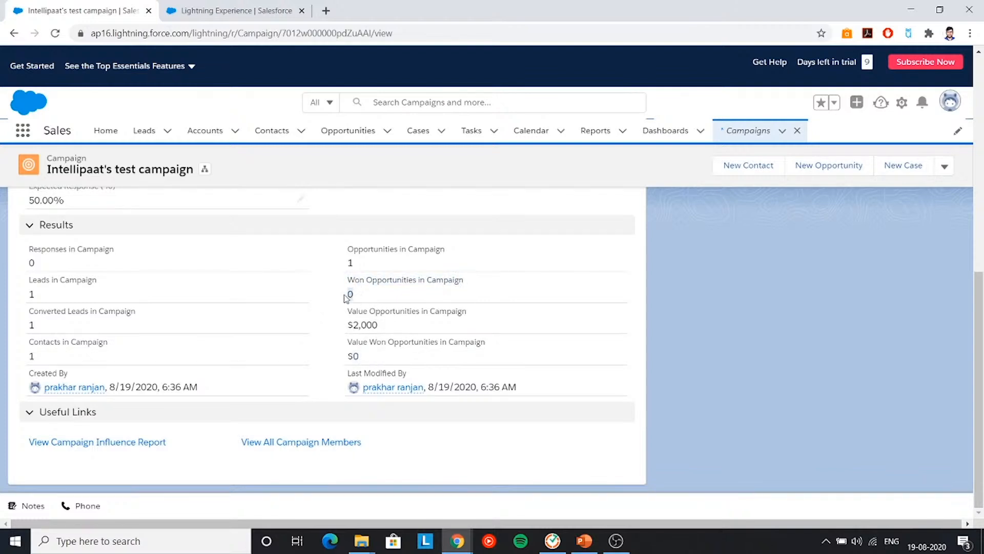
- Close the Paper company- opportunity as Closed Won, giving 100% probability and a $2,000 amount
{"action": "left_click", "coordinate": [348, 131]}
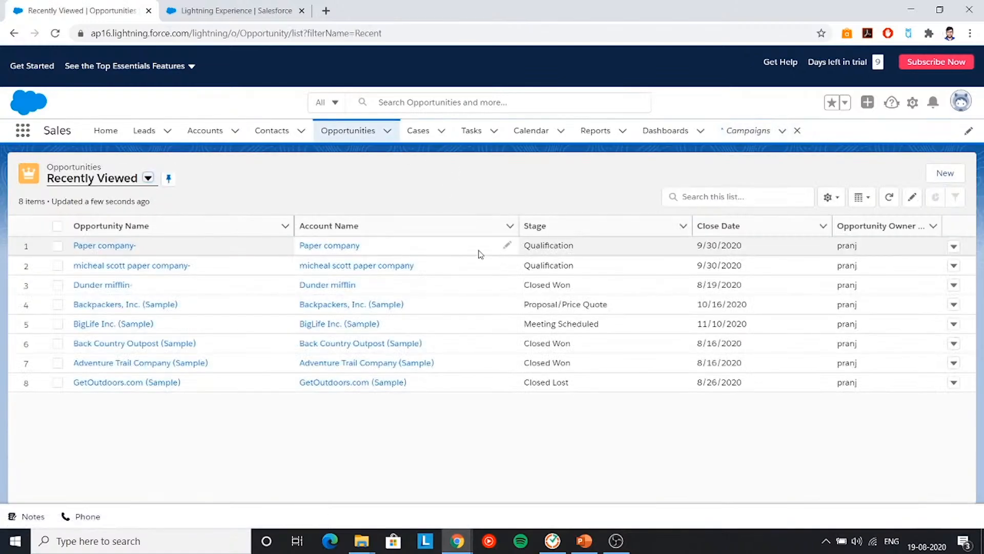
{"action": "left_click", "coordinate": [108, 247]}
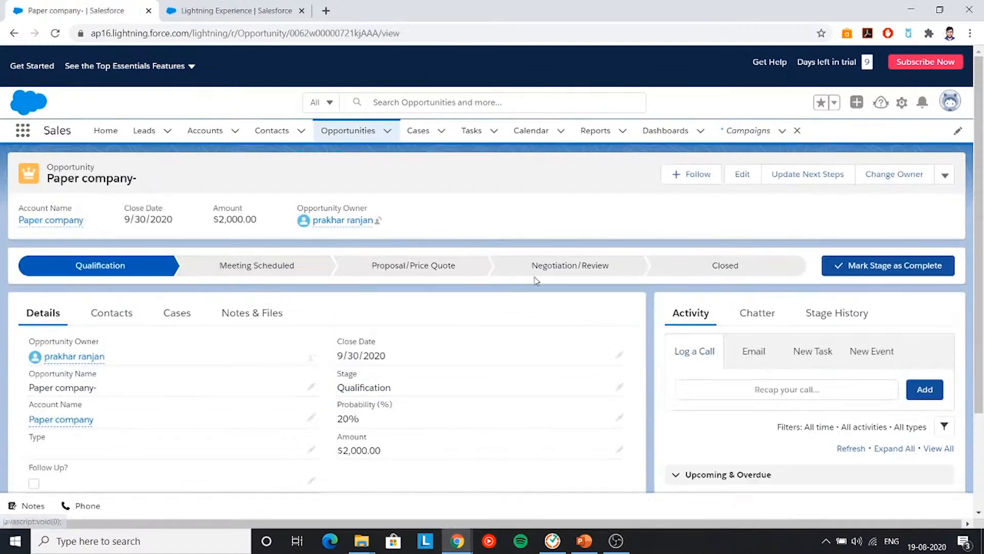
{"action": "left_click", "coordinate": [739, 269]}
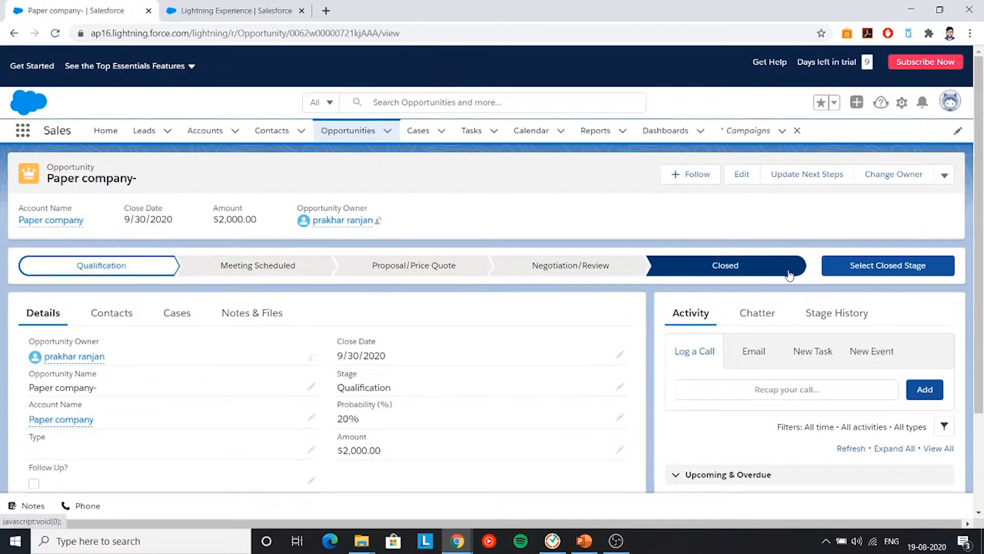
{"action": "left_click", "coordinate": [889, 278]}
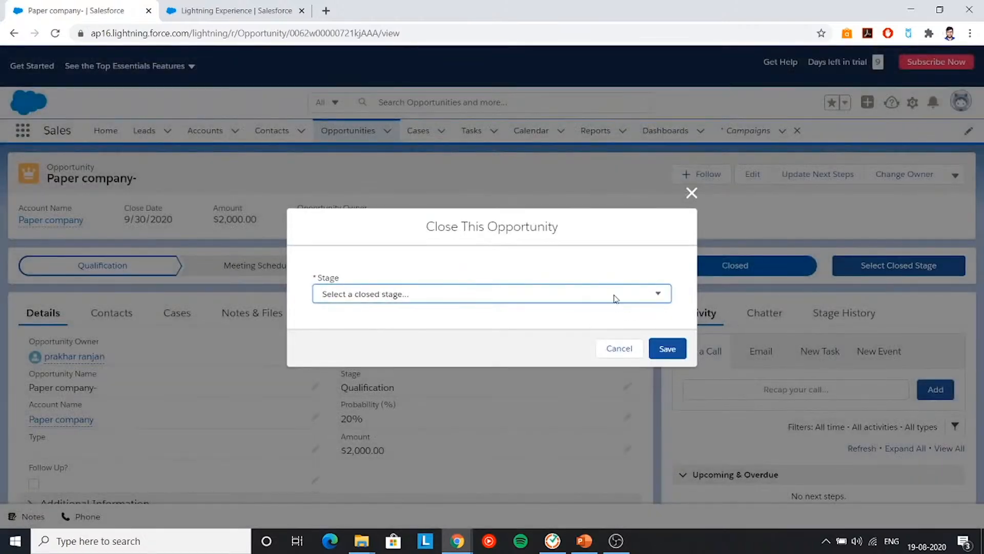
{"action": "left_click", "coordinate": [615, 299]}
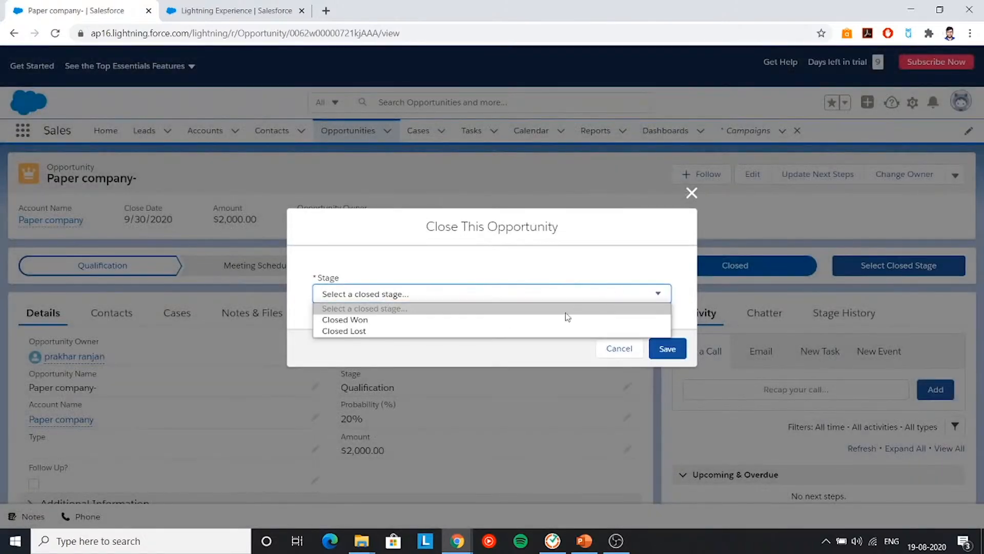
{"action": "left_click", "coordinate": [477, 321]}
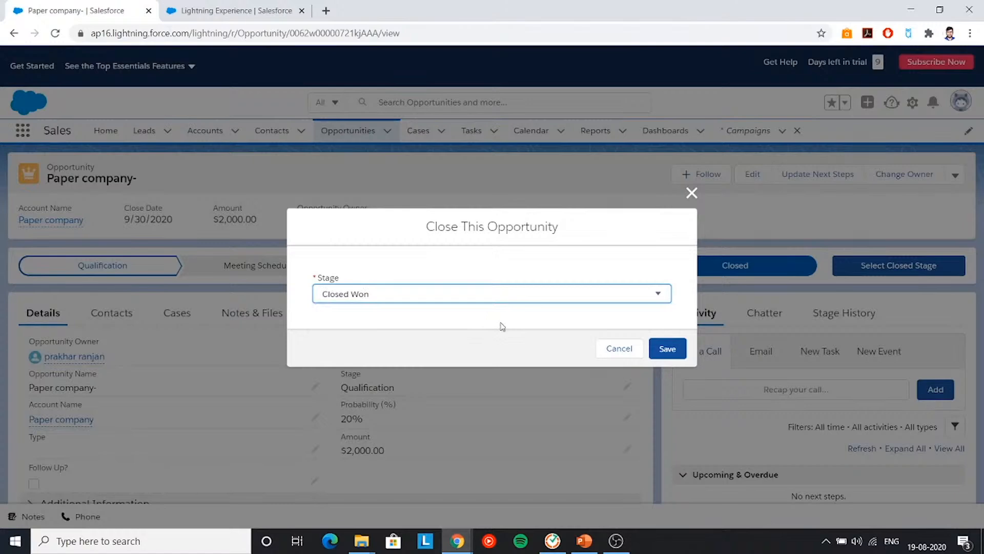
{"action": "left_click", "coordinate": [668, 351]}
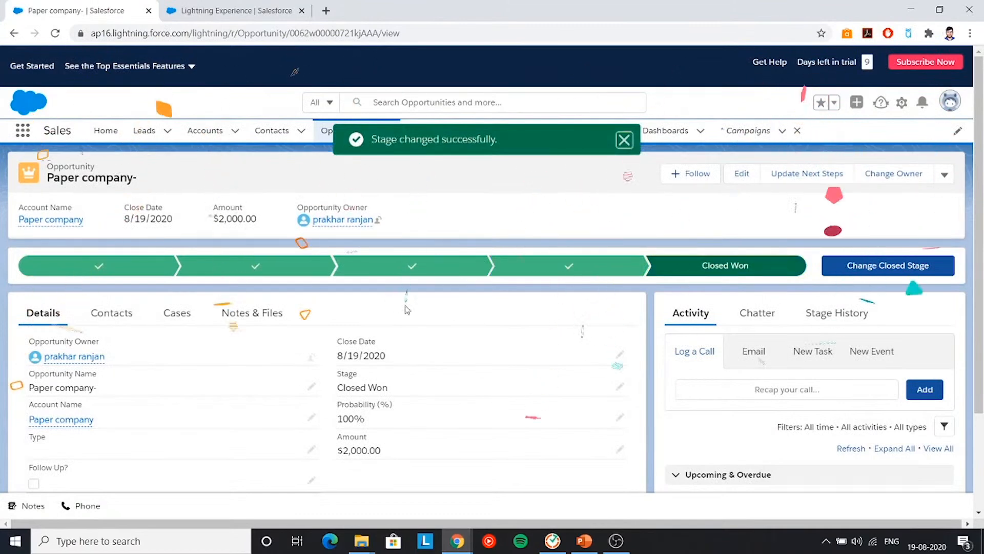
{"action": "left_click", "coordinate": [625, 141]}
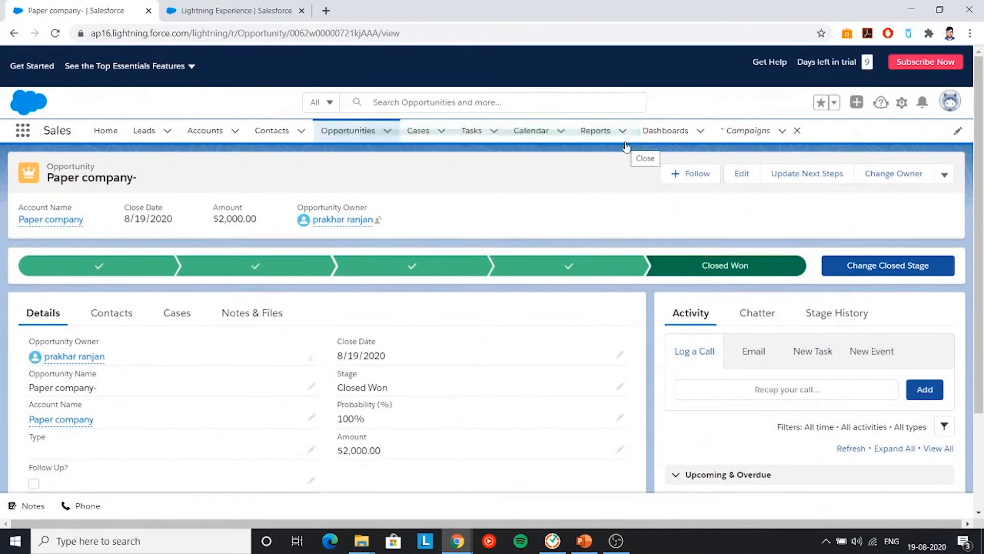
- Open Intellipaat's test campaign record from the Campaigns list
{"action": "left_click", "coordinate": [737, 134]}
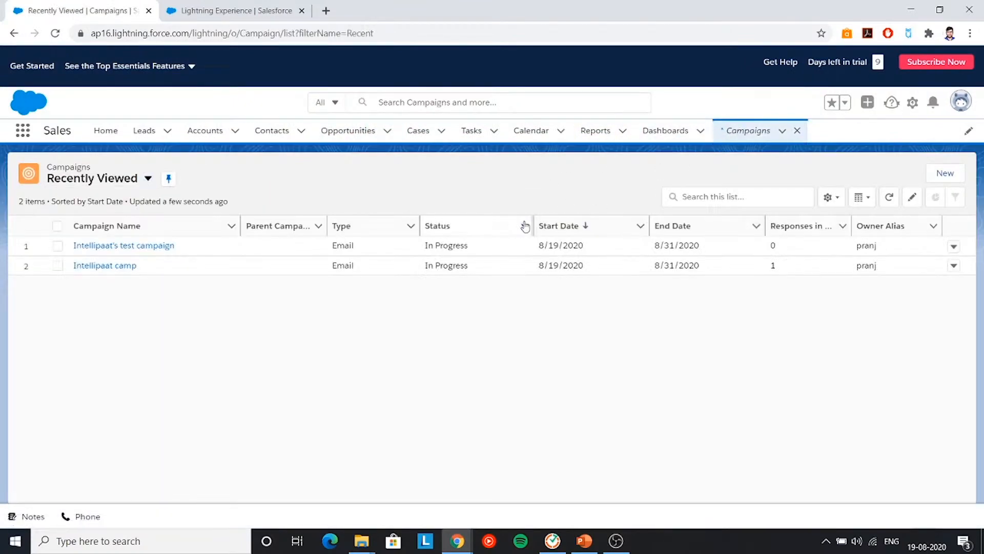
{"action": "left_click", "coordinate": [136, 246]}
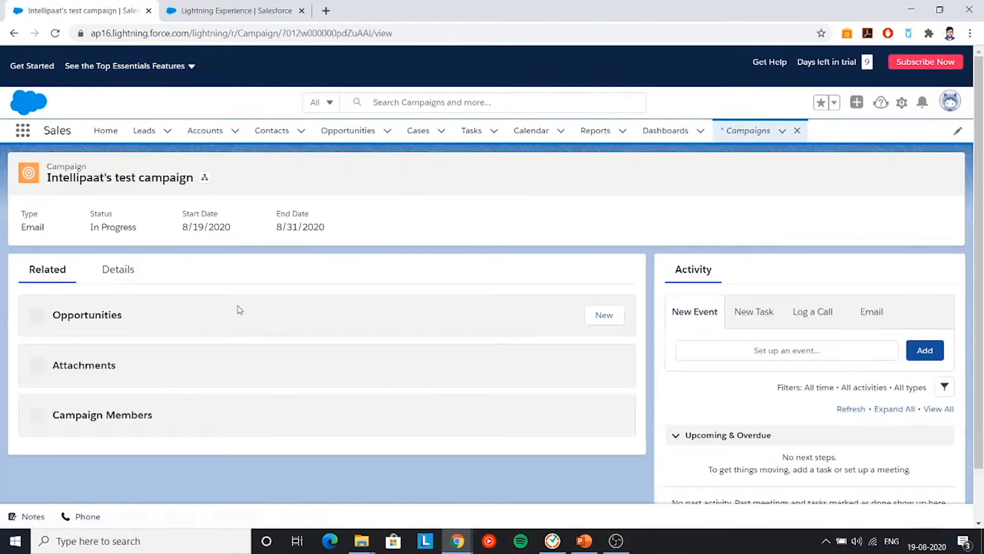
{"action": "scroll", "coordinate": [292, 306], "scroll_direction": "down", "scroll_amount": 5}
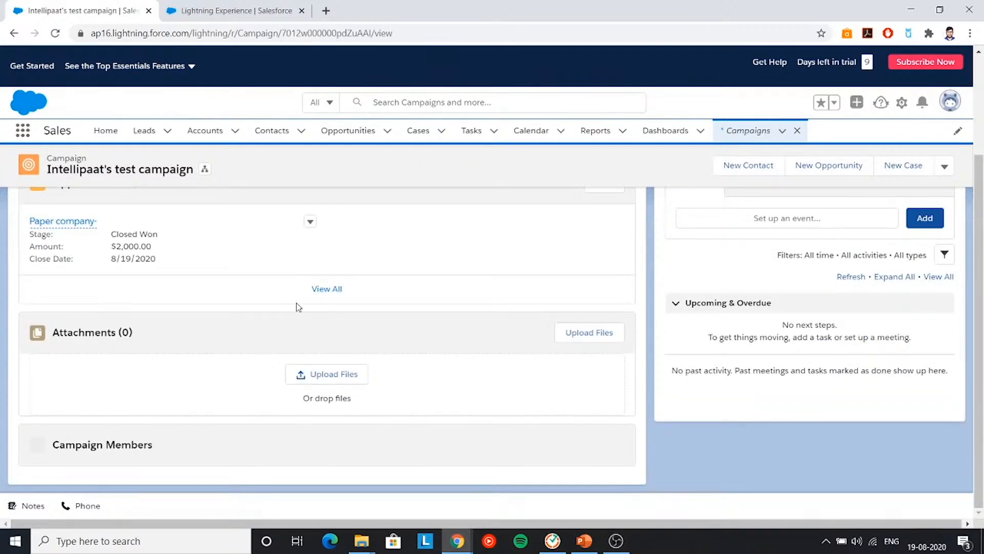
{"action": "scroll", "coordinate": [309, 299], "scroll_direction": "down", "scroll_amount": 2}
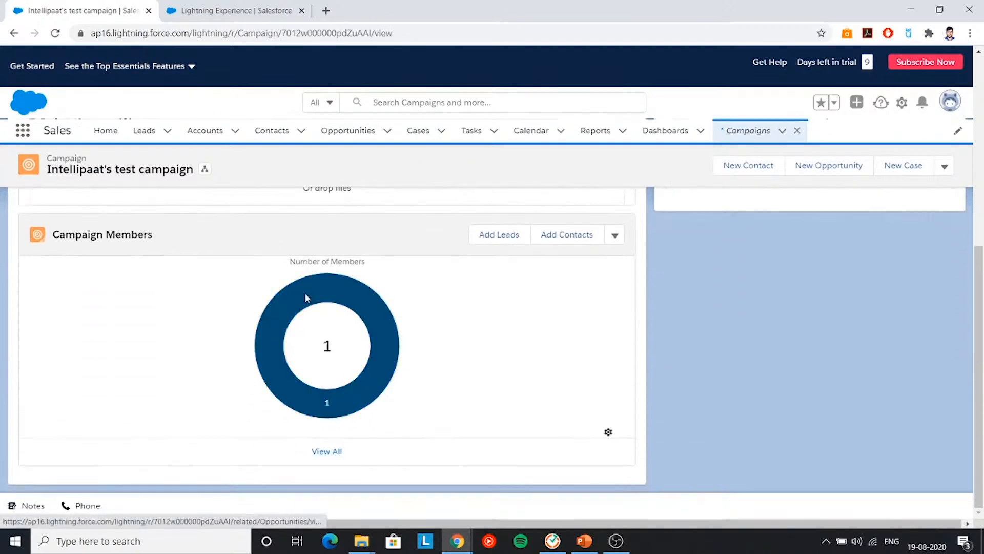
{"action": "scroll", "coordinate": [309, 303], "scroll_direction": "up", "scroll_amount": 3}
{"action": "scroll", "coordinate": [263, 374], "scroll_direction": "up", "scroll_amount": 4}
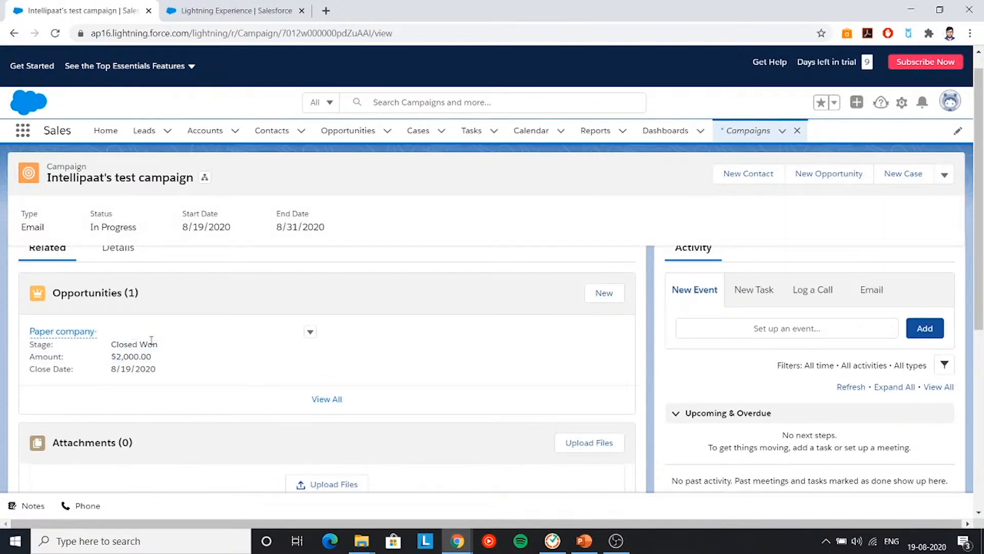
{"action": "scroll", "coordinate": [149, 317], "scroll_direction": "up", "scroll_amount": 1}
- In the campaign's Details, highlight the $2,000 won opportunities, the opportunity count and the converted leads count
{"action": "left_click", "coordinate": [121, 280]}
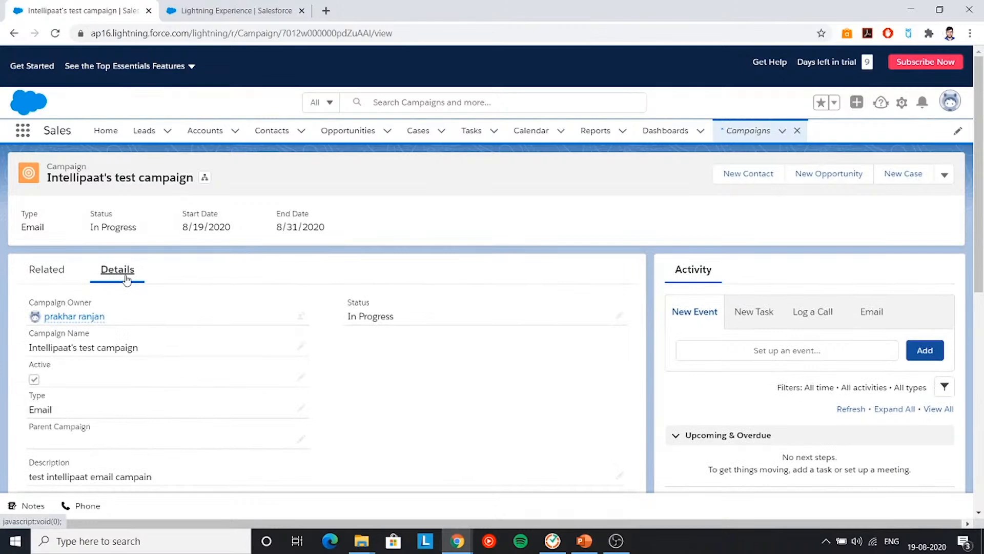
{"action": "scroll", "coordinate": [231, 302], "scroll_direction": "down", "scroll_amount": 10}
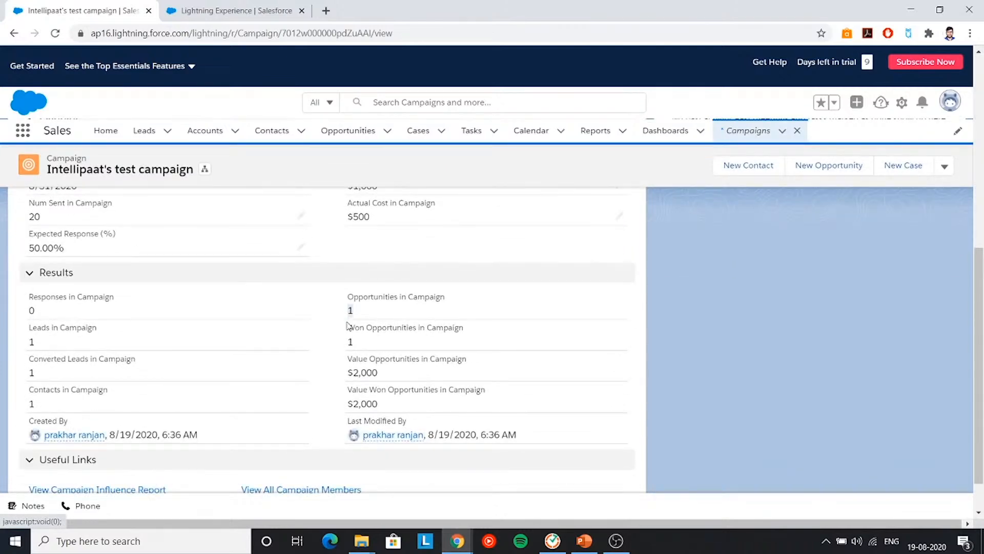
{"action": "left_click_drag", "start_coordinate": [384, 380], "coordinate": [390, 410]}
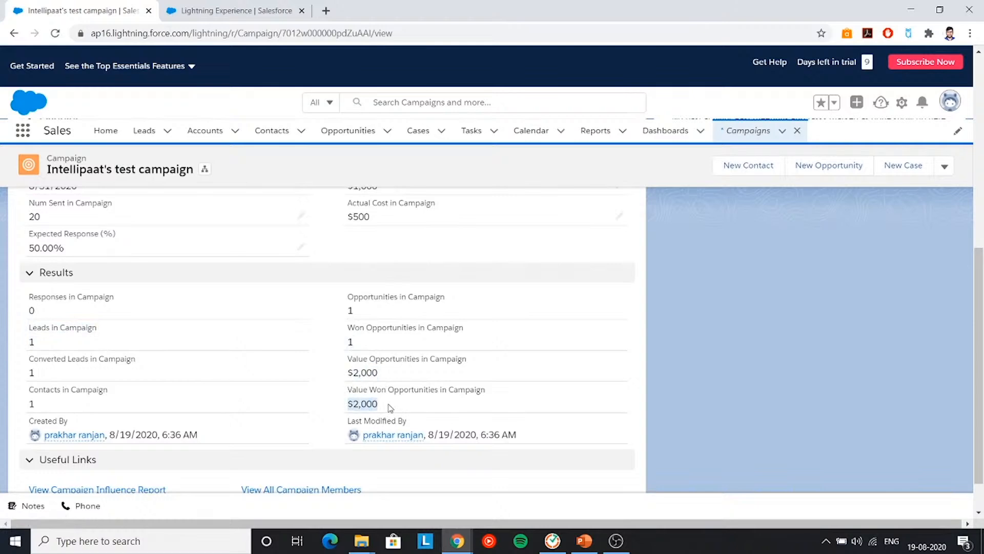
{"action": "scroll", "coordinate": [389, 407], "scroll_direction": "down", "scroll_amount": 1}
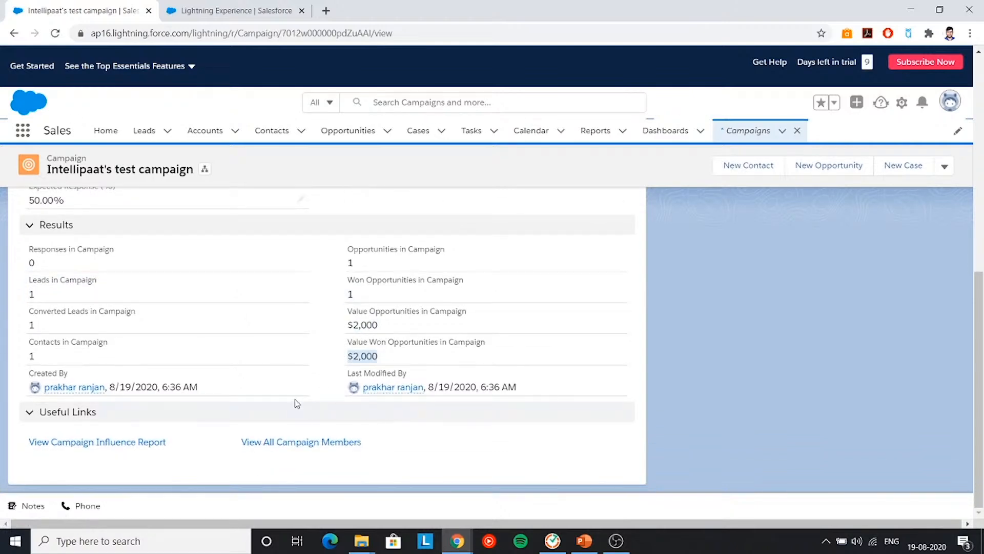
{"action": "scroll", "coordinate": [290, 401], "scroll_direction": "up", "scroll_amount": 3}
{"action": "scroll", "coordinate": [288, 400], "scroll_direction": "down", "scroll_amount": 1}
{"action": "scroll", "coordinate": [292, 400], "scroll_direction": "up", "scroll_amount": 3}
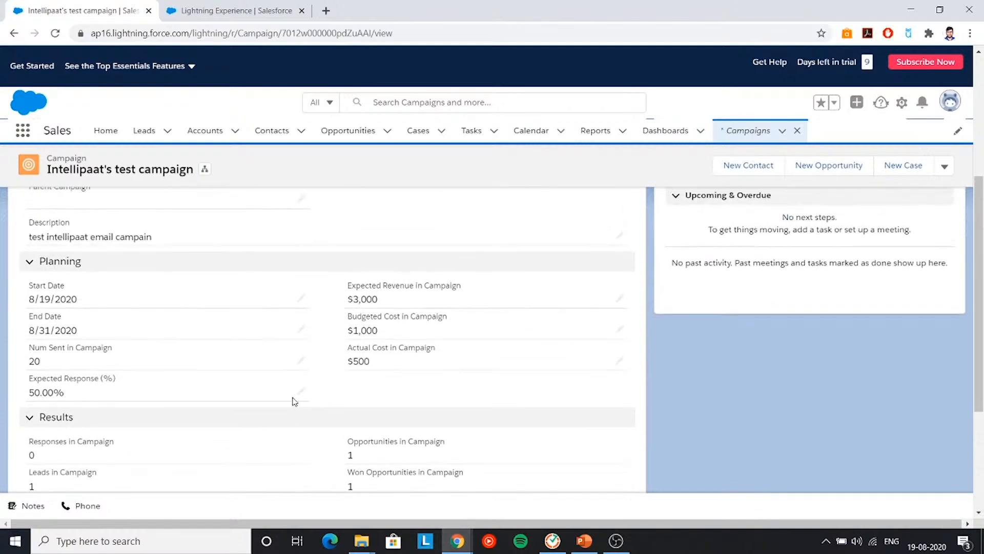
{"action": "scroll", "coordinate": [423, 326], "scroll_direction": "up", "scroll_amount": 4}
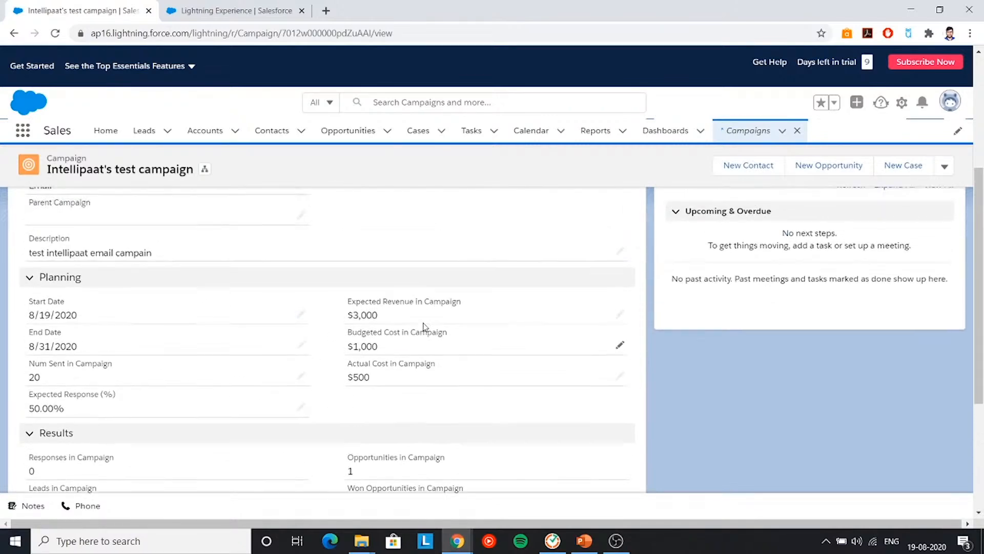
{"action": "scroll", "coordinate": [423, 326], "scroll_direction": "down", "scroll_amount": 8}
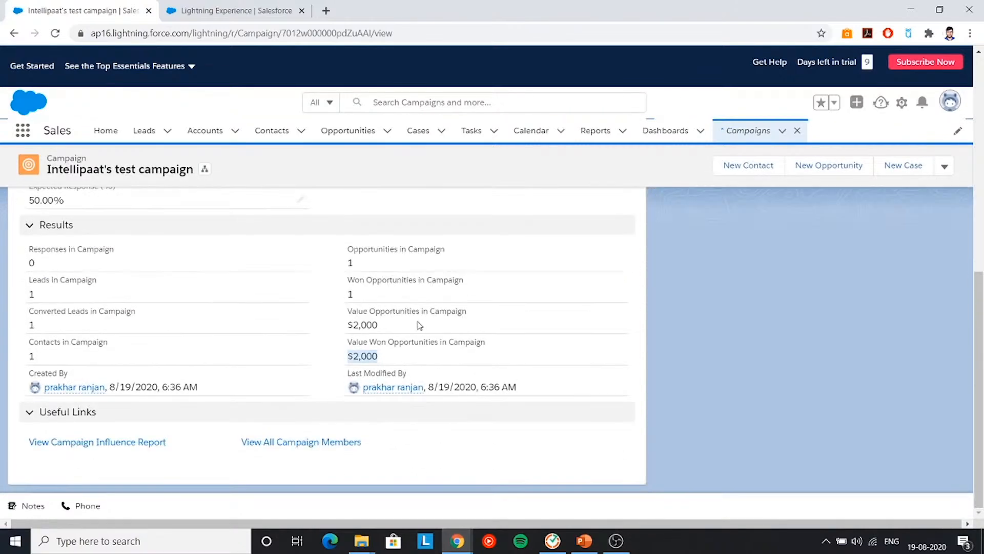
{"action": "double_click", "coordinate": [351, 263]}
{"action": "left_click_drag", "start_coordinate": [351, 307], "coordinate": [417, 330]}
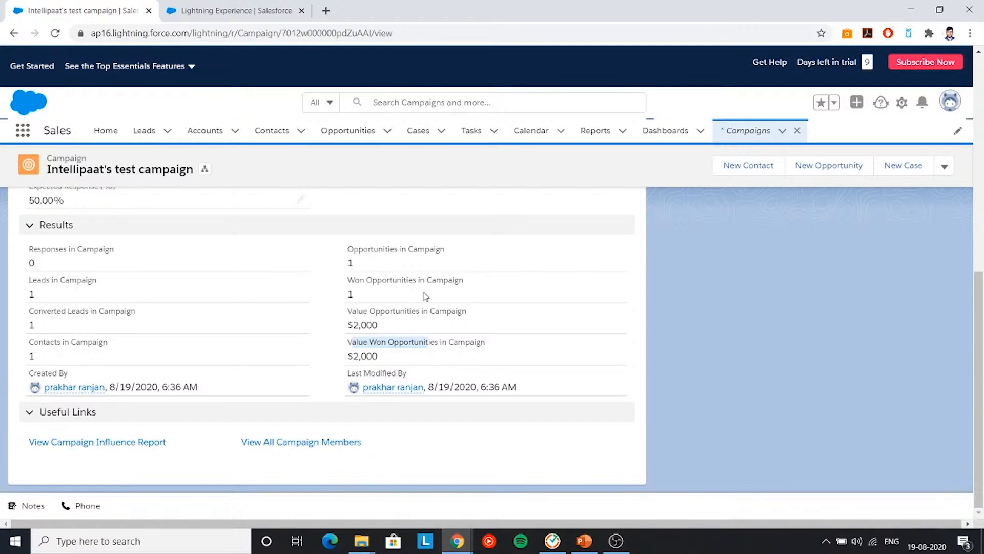
- Create a new report of type Campaigns with Leads and Converted Lead Information
{"action": "left_click", "coordinate": [595, 132]}
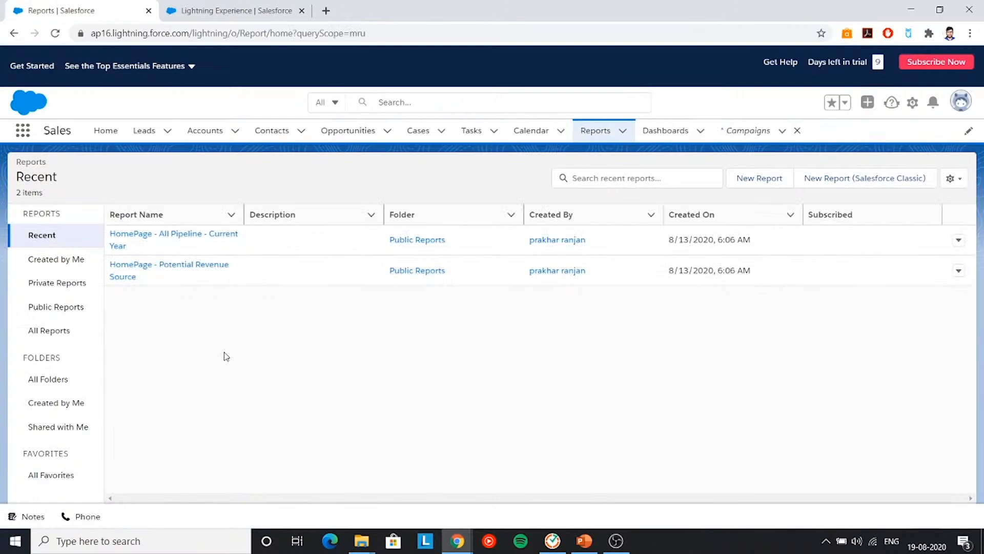
{"action": "left_click", "coordinate": [742, 179]}
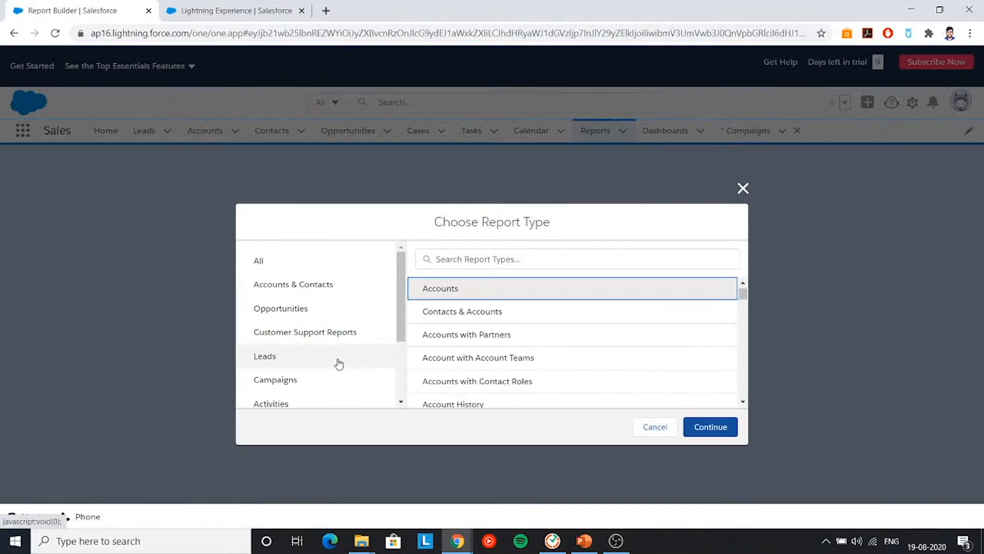
{"action": "left_click", "coordinate": [312, 380]}
{"action": "scroll", "coordinate": [531, 388], "scroll_direction": "down", "scroll_amount": 1}
{"action": "left_click", "coordinate": [511, 397]}
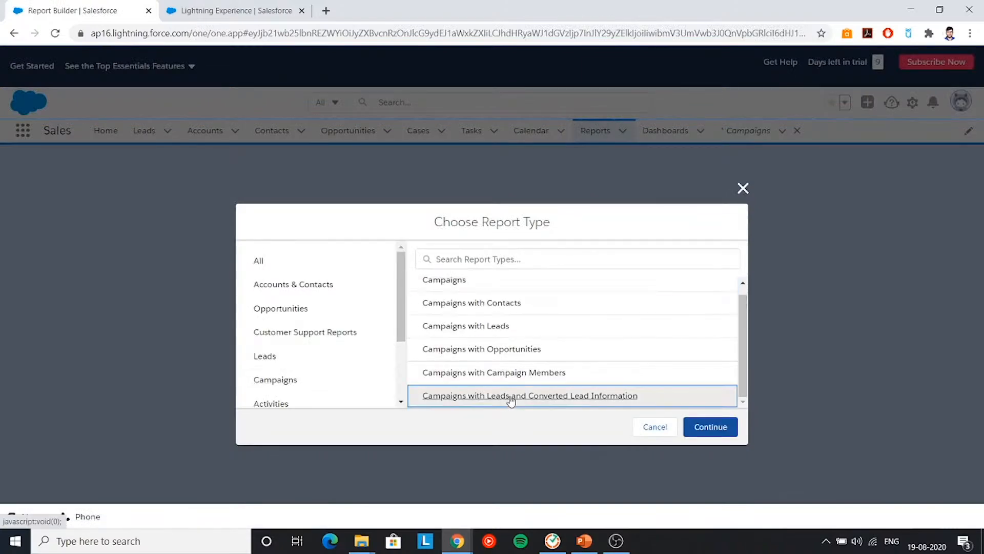
{"action": "left_click", "coordinate": [726, 428]}
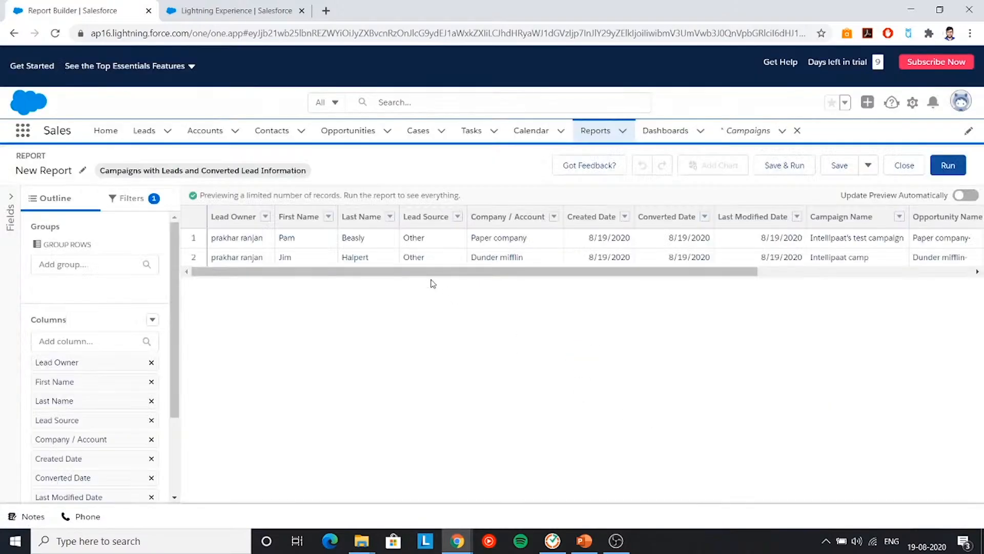
- Review the preview's two lead rows with $2,000 and $3,000 opportunities
{"action": "scroll", "coordinate": [359, 283], "scroll_direction": "right", "scroll_amount": 4}
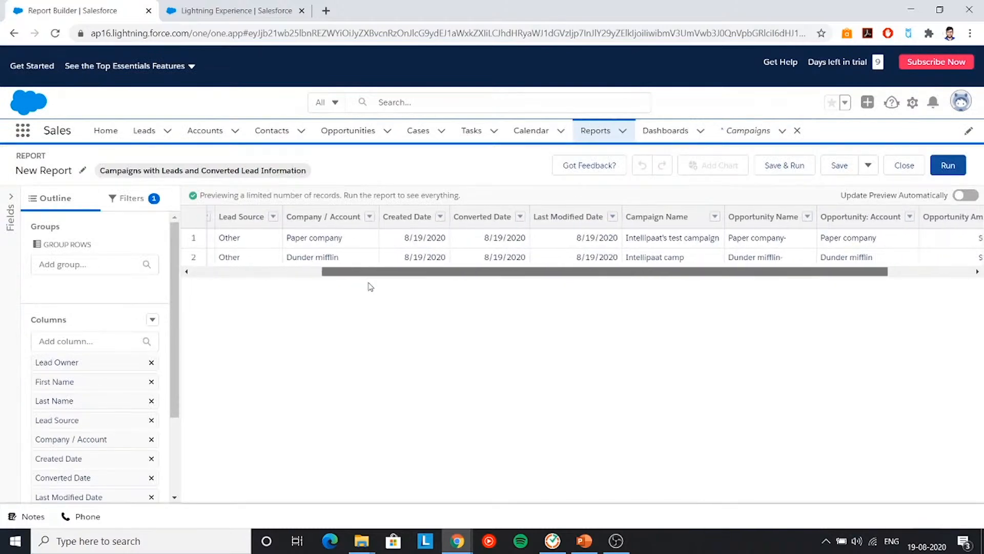
{"action": "scroll", "coordinate": [370, 286], "scroll_direction": "right", "scroll_amount": 2}
{"action": "scroll", "coordinate": [479, 290], "scroll_direction": "left", "scroll_amount": 6}
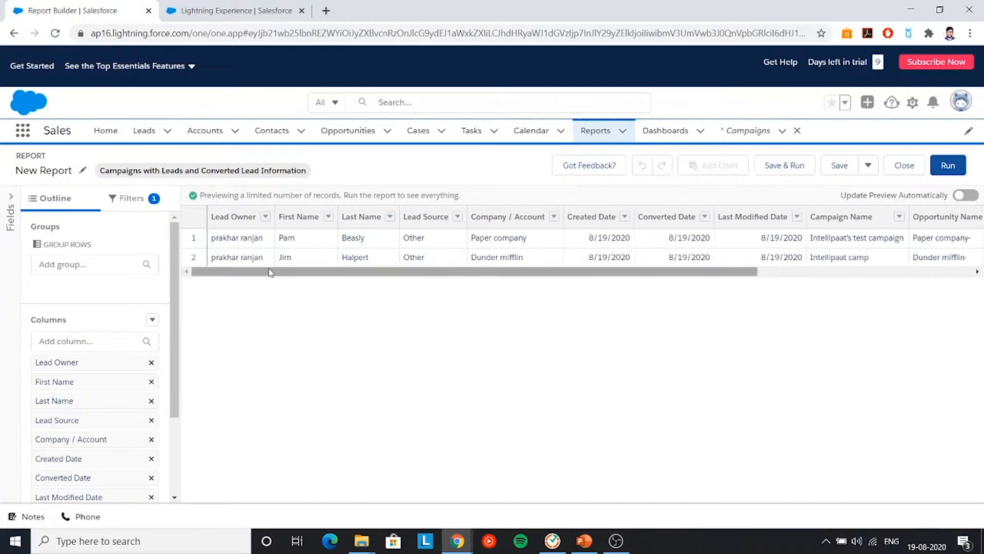
{"action": "scroll", "coordinate": [380, 276], "scroll_direction": "right", "scroll_amount": 5}
{"action": "scroll", "coordinate": [485, 285], "scroll_direction": "left", "scroll_amount": 5}
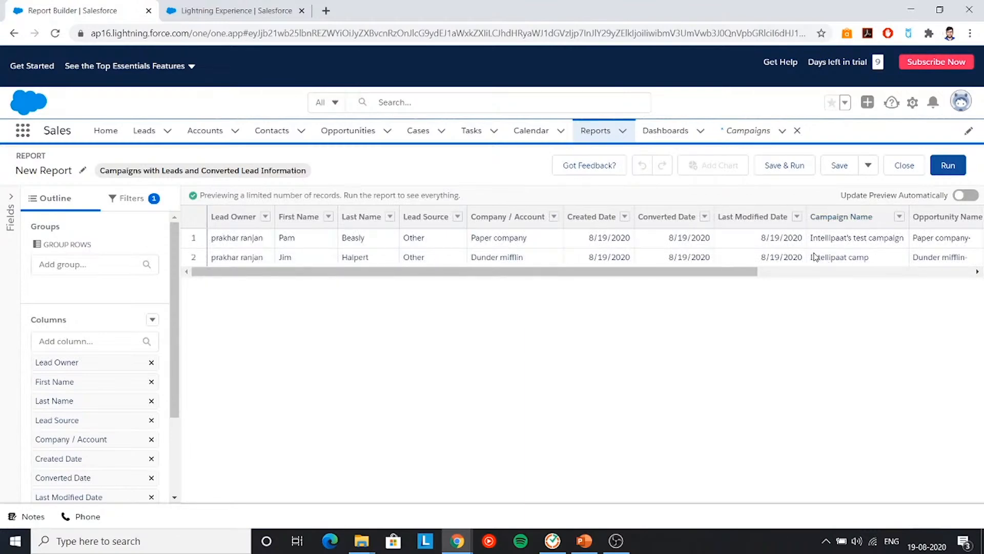
{"action": "left_click_drag", "start_coordinate": [497, 275], "coordinate": [723, 289]}
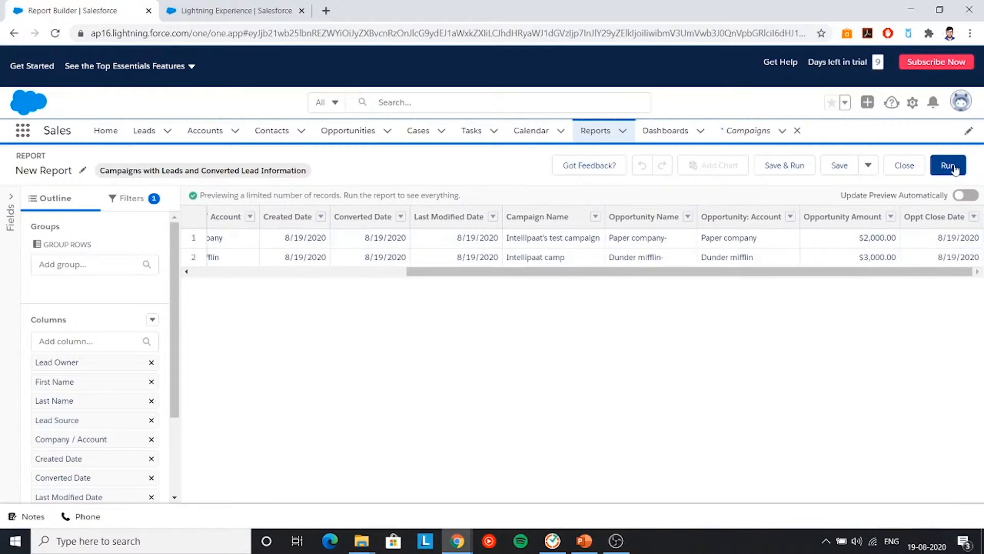
- Run the report to show its 2 total records, then return to the PowerPoint deck
{"action": "left_click", "coordinate": [952, 167]}
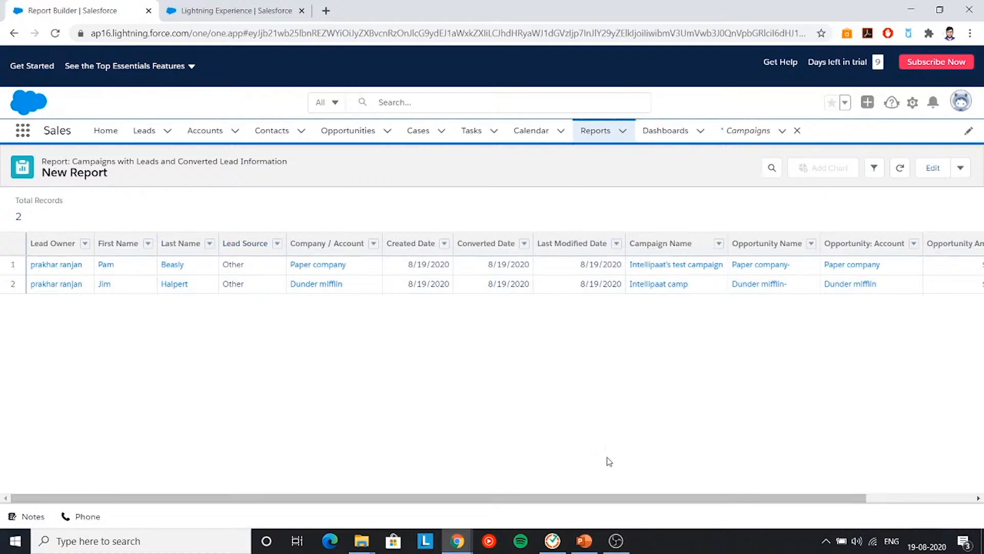
{"action": "left_click", "coordinate": [585, 541]}
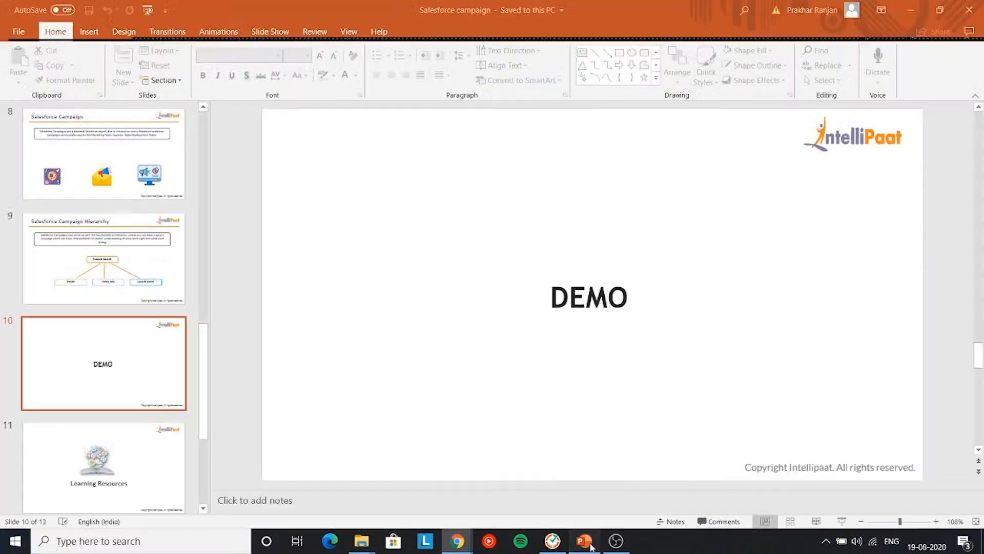
- Present the deck full screen from DEMO and advance to the Learning Resources slide
{"action": "left_click", "coordinate": [841, 522]}
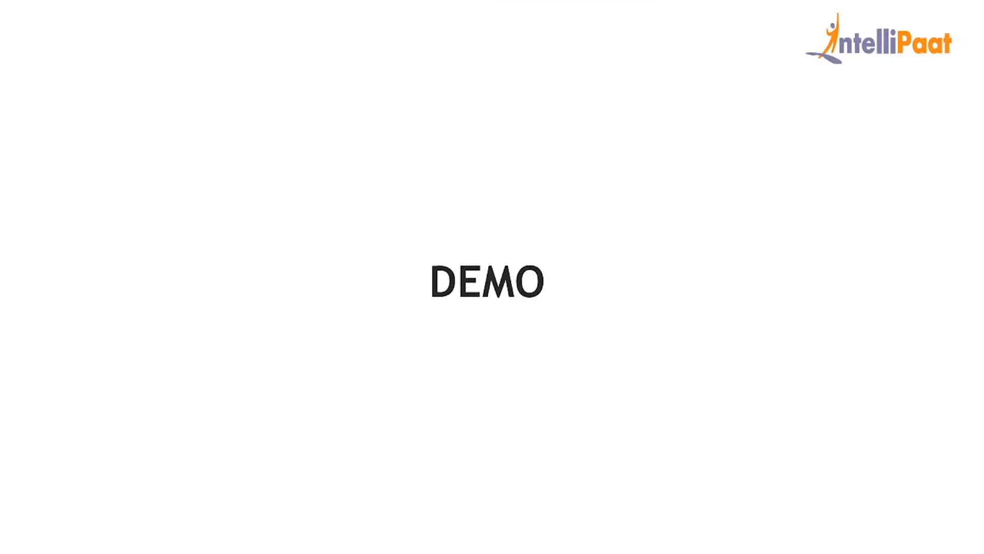
{"action": "key", "text": "Right"}
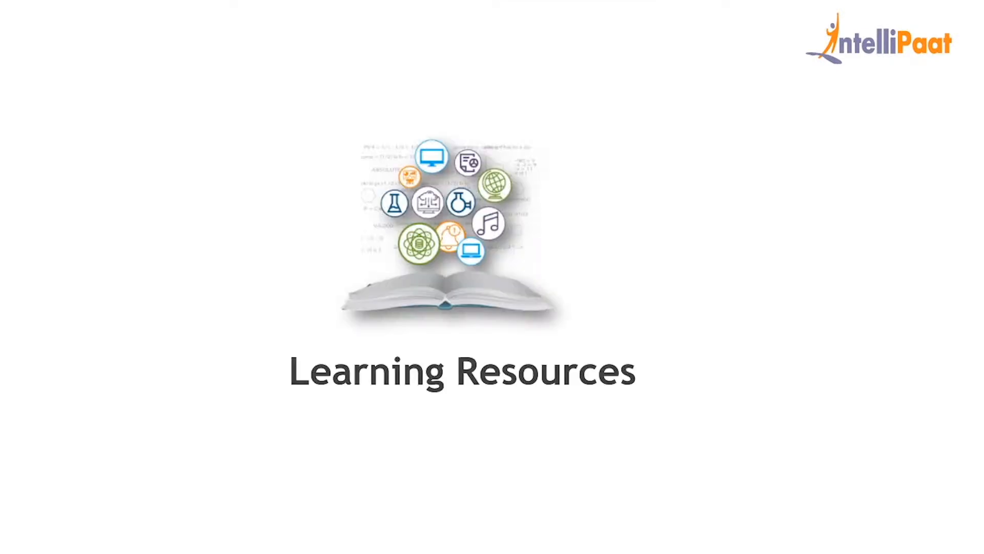